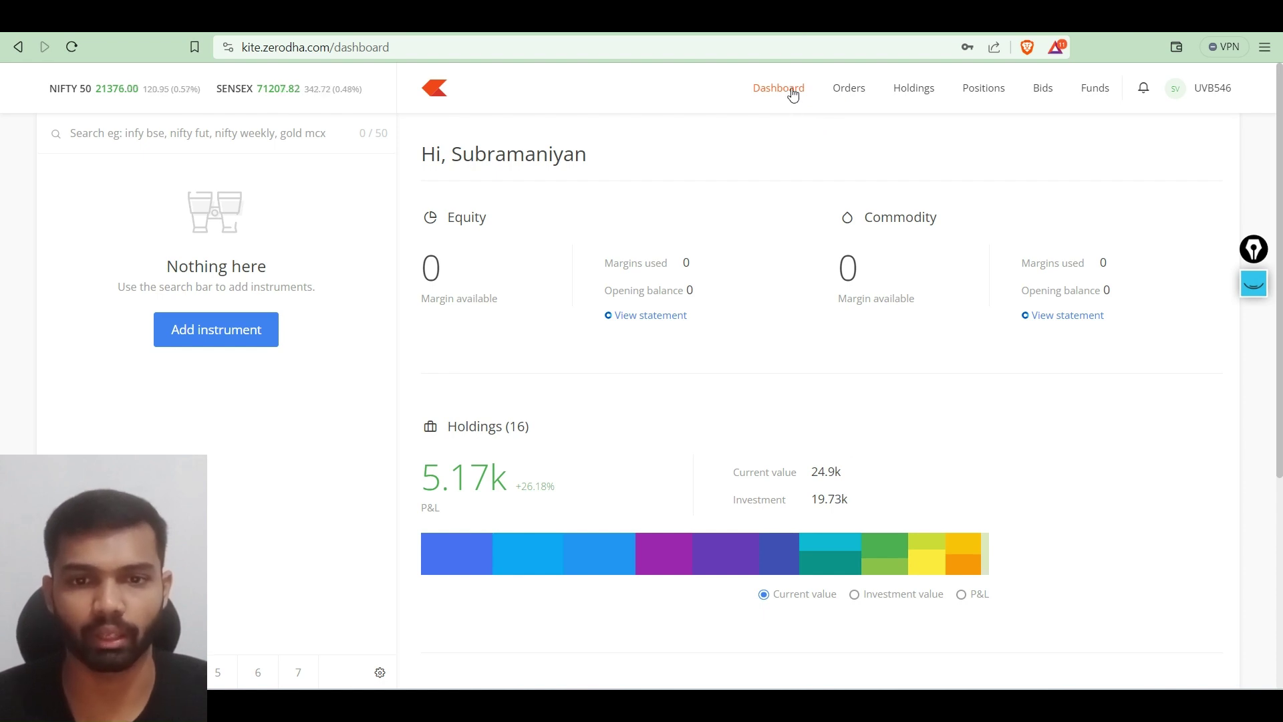
# Check the rejected ITC order and the 16 holdings, then view the empty Positions page.
pyautogui.click(862, 89)
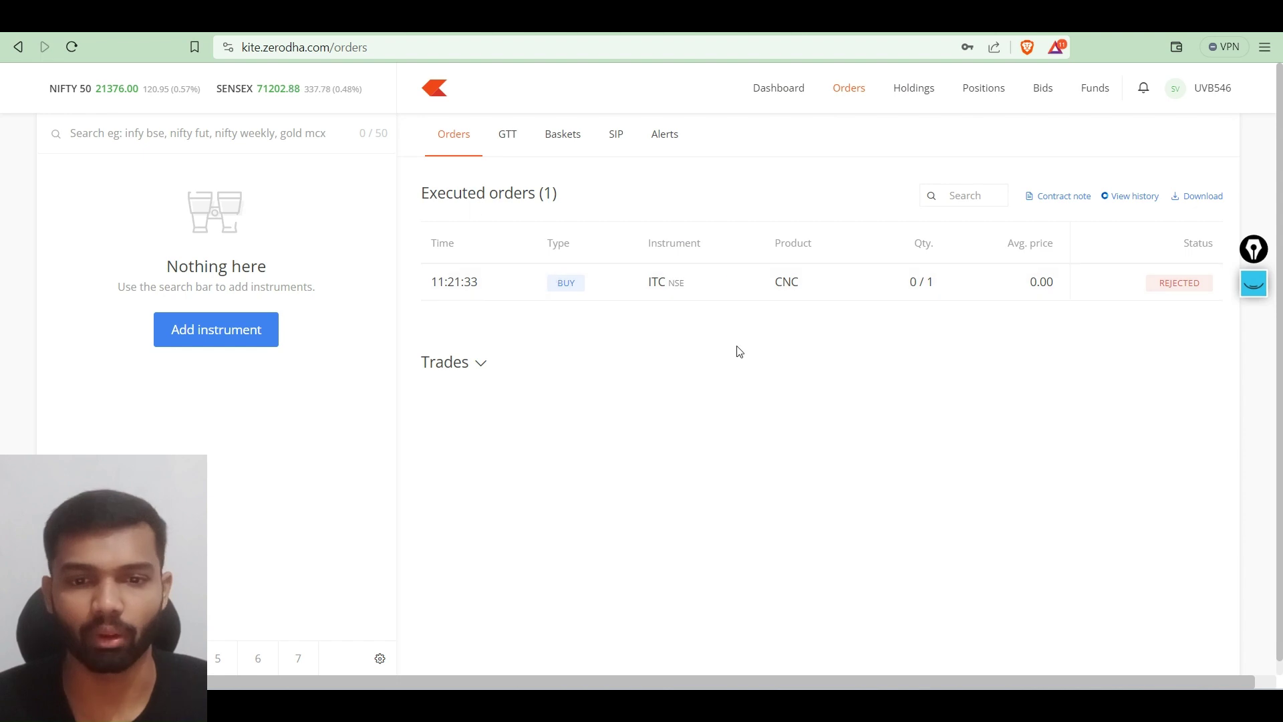
pyautogui.click(915, 92)
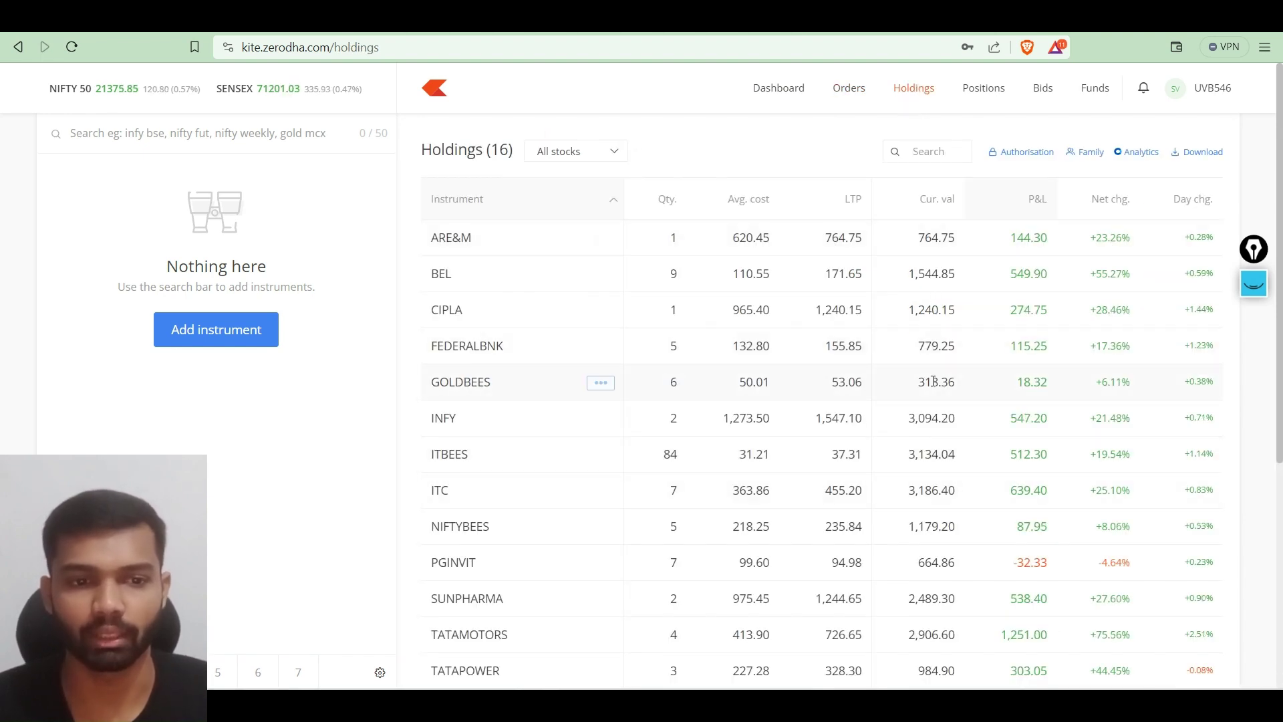
pyautogui.scroll(-5, 951, 530)
pyautogui.scroll(5, 977, 507)
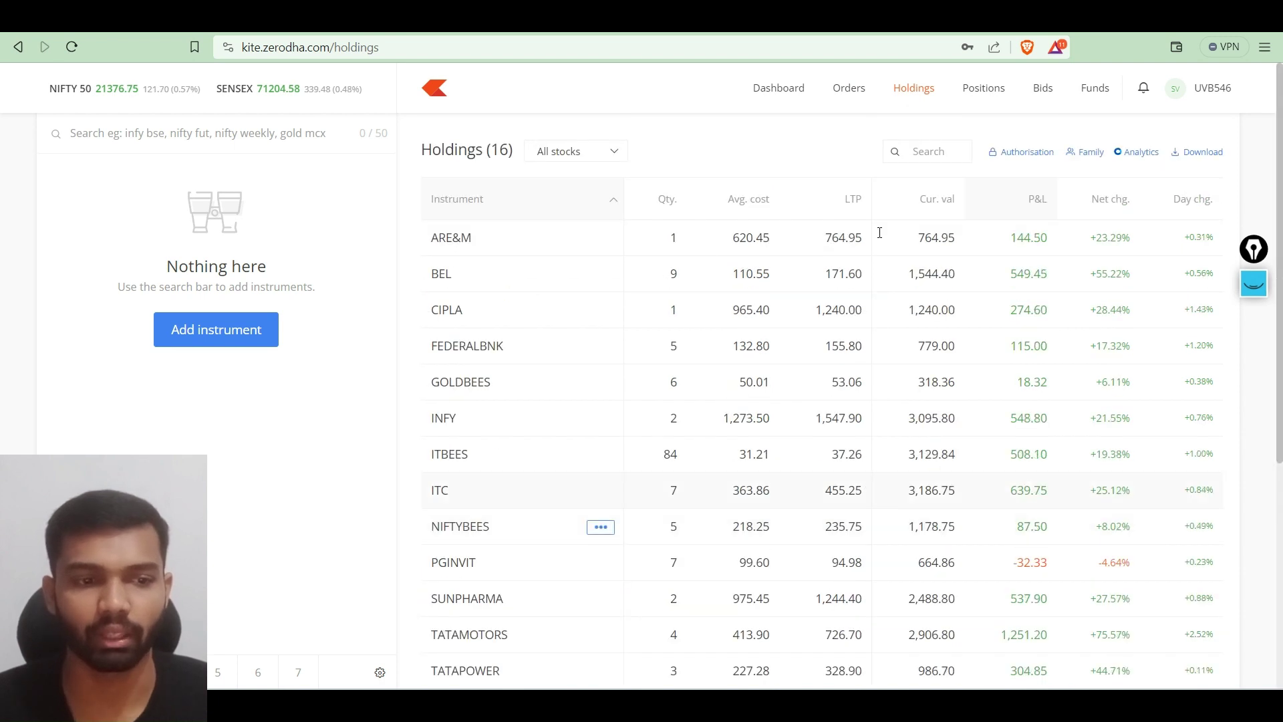
pyautogui.click(994, 91)
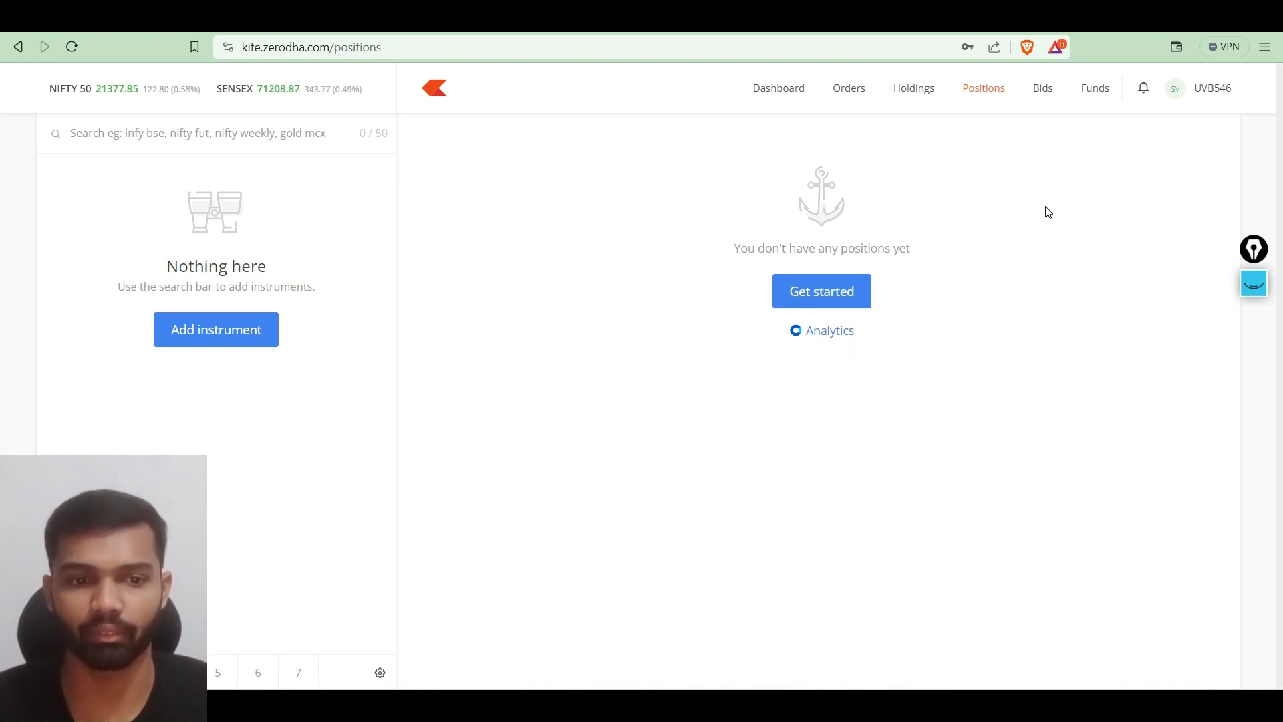
# Browse the Auctions, IPO and Govt. securities bids, then view Funds showing 0.00 margin.
pyautogui.click(1047, 95)
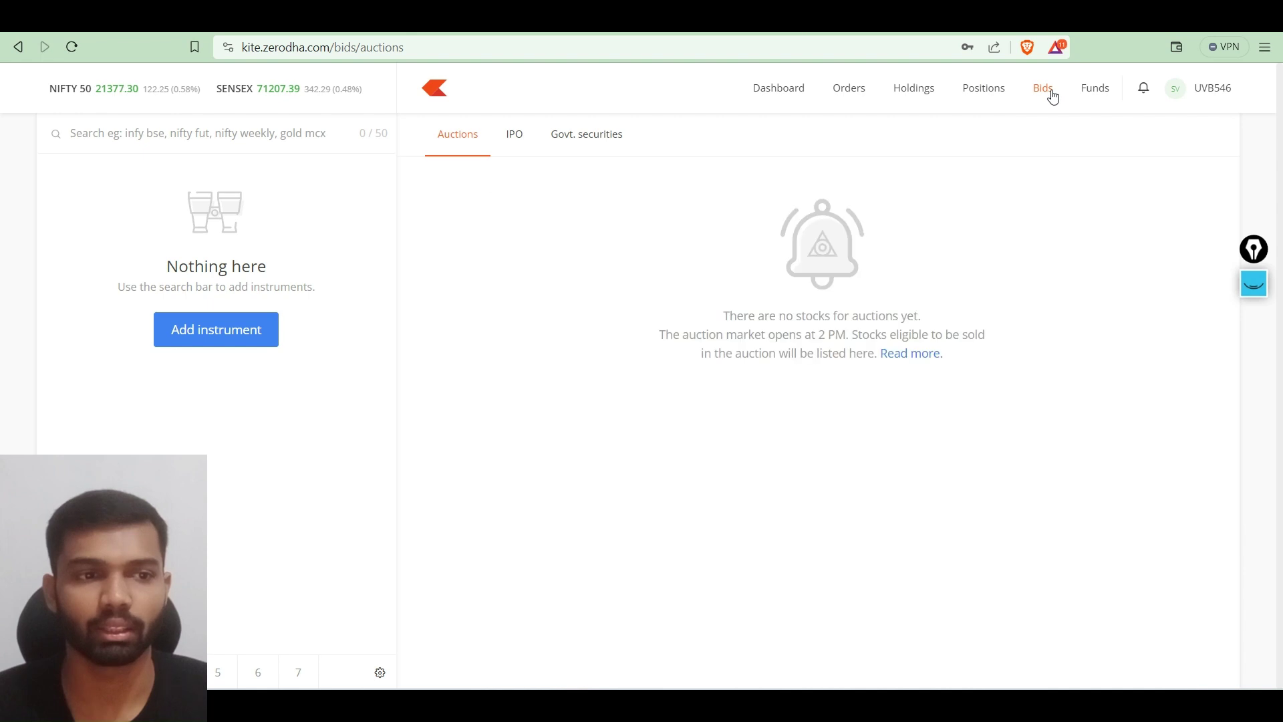
pyautogui.click(516, 137)
pyautogui.click(576, 156)
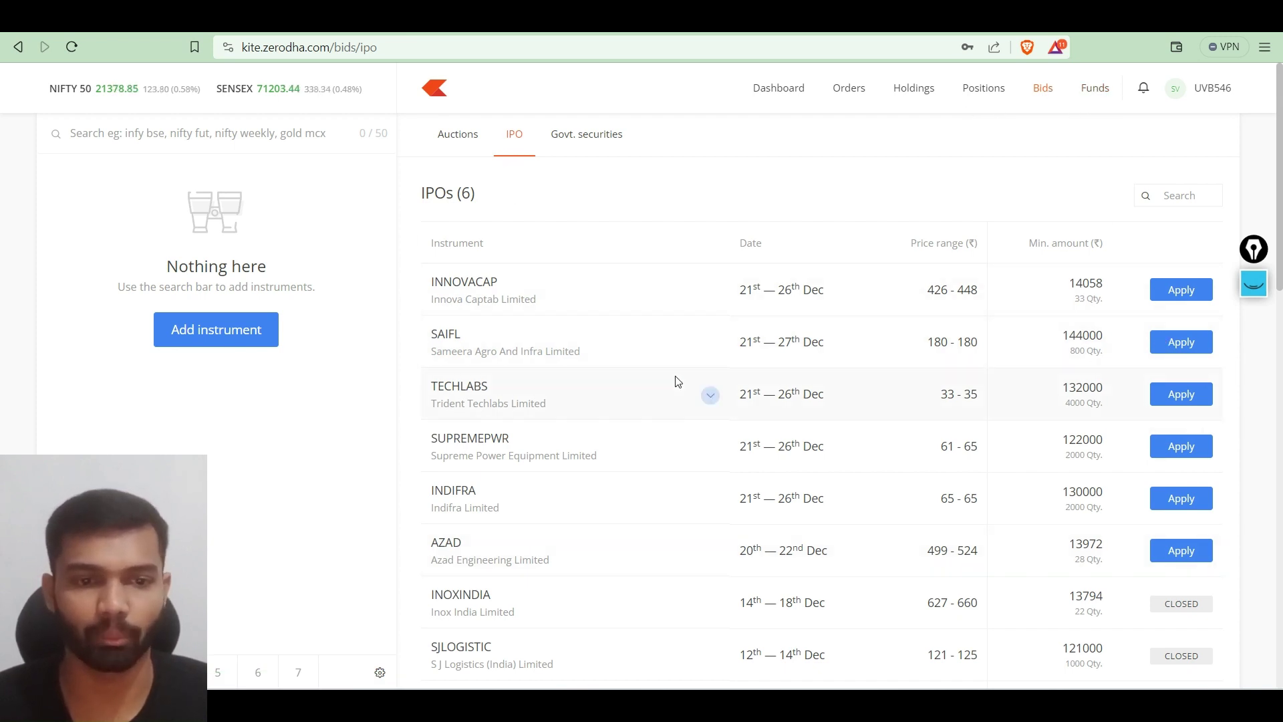
pyautogui.click(572, 137)
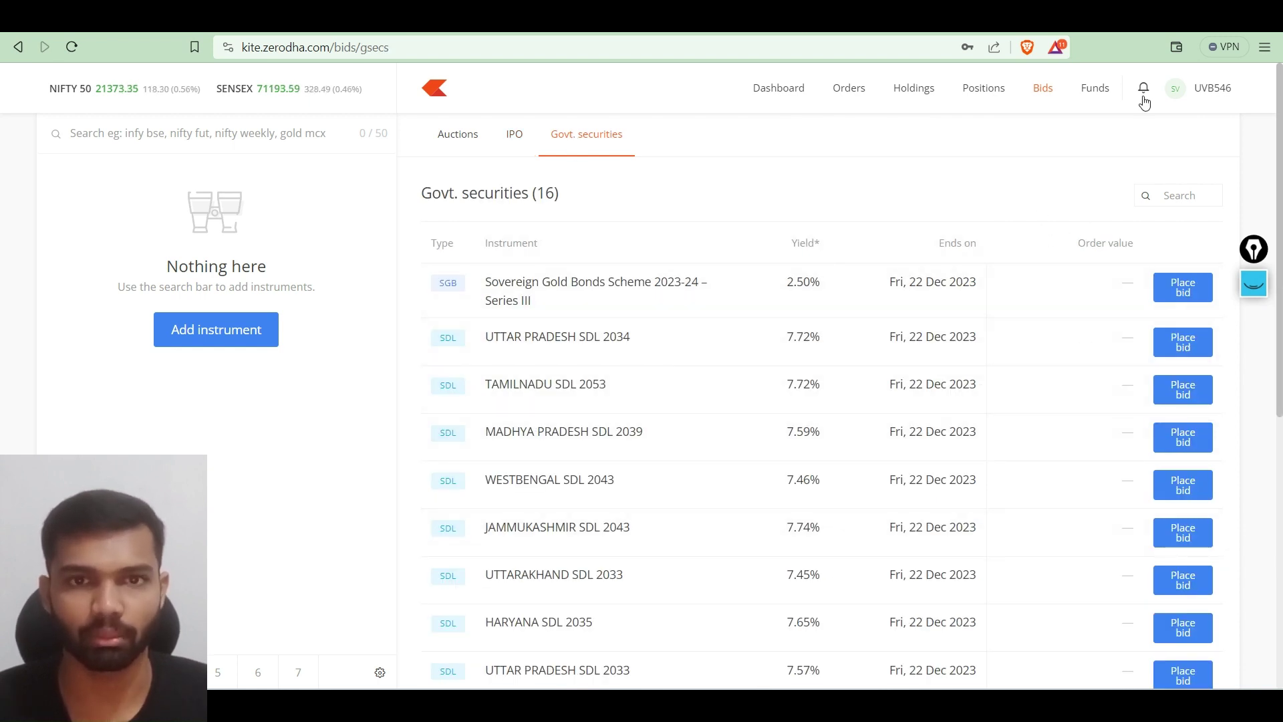
pyautogui.click(1096, 96)
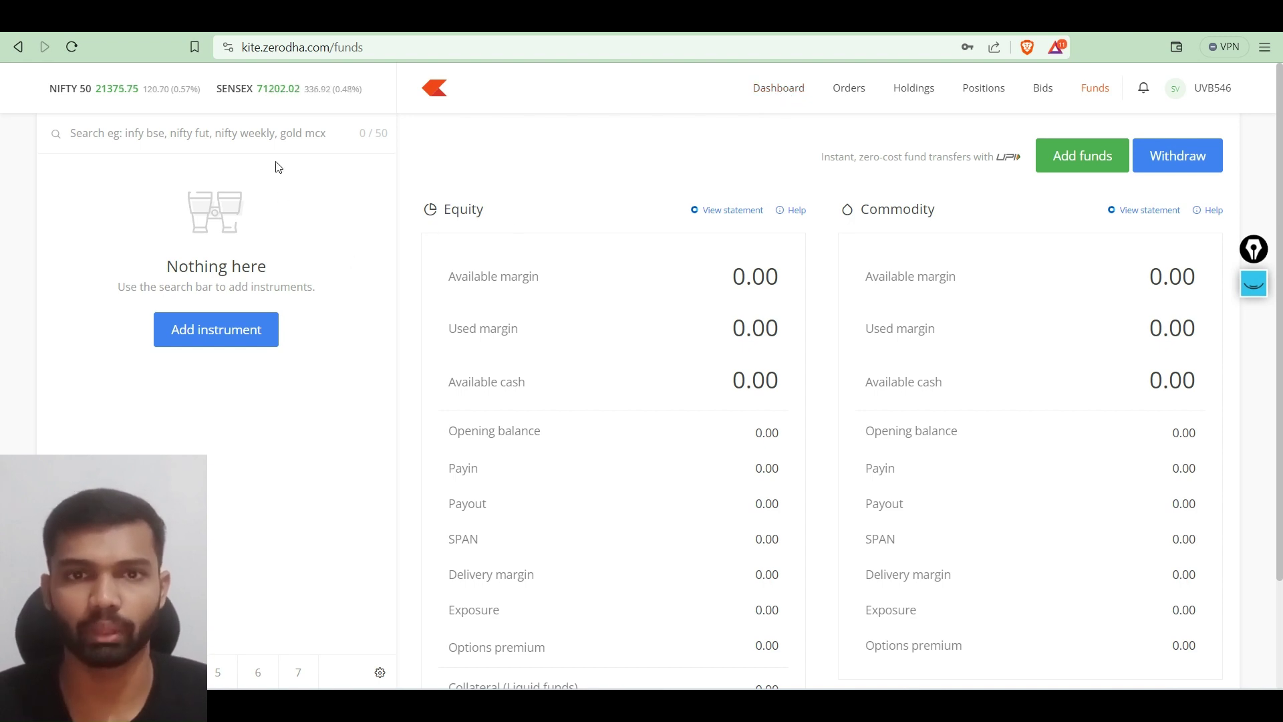
# Search 'itc' in the watchlist and annotate the search term and the ITC NSE/BSE results.
pyautogui.click(275, 136)
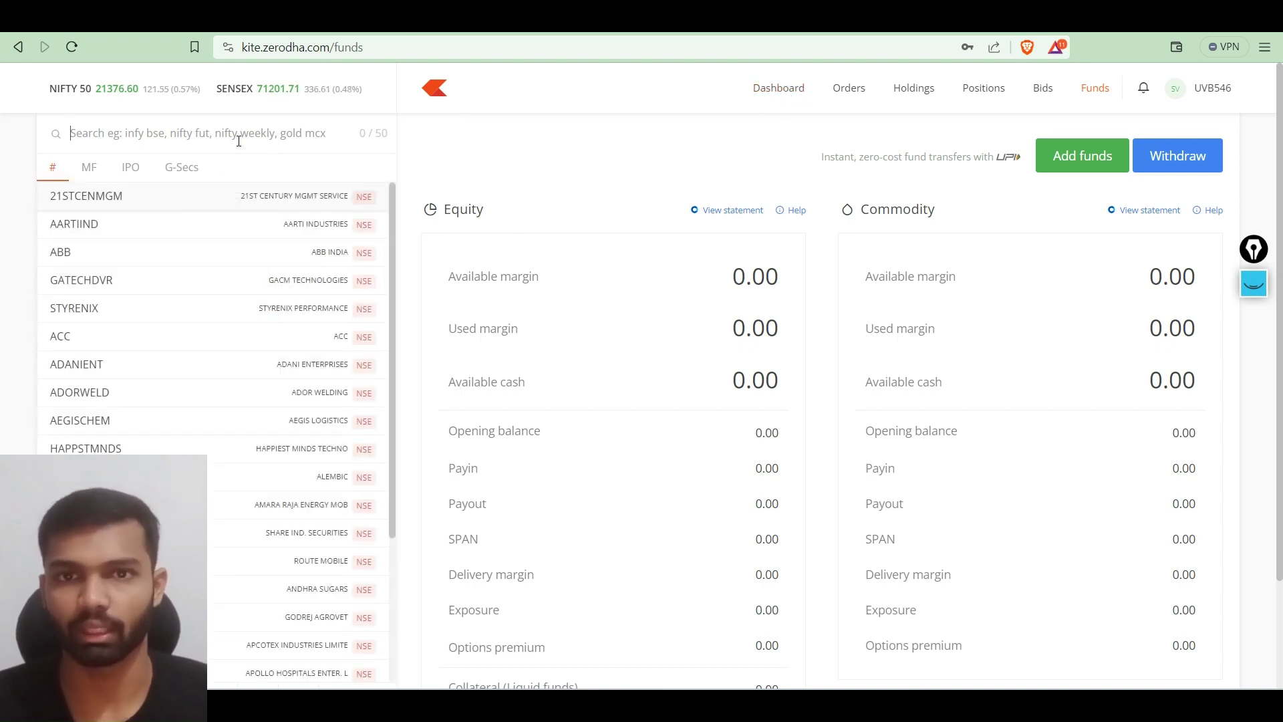
pyautogui.write('itc')
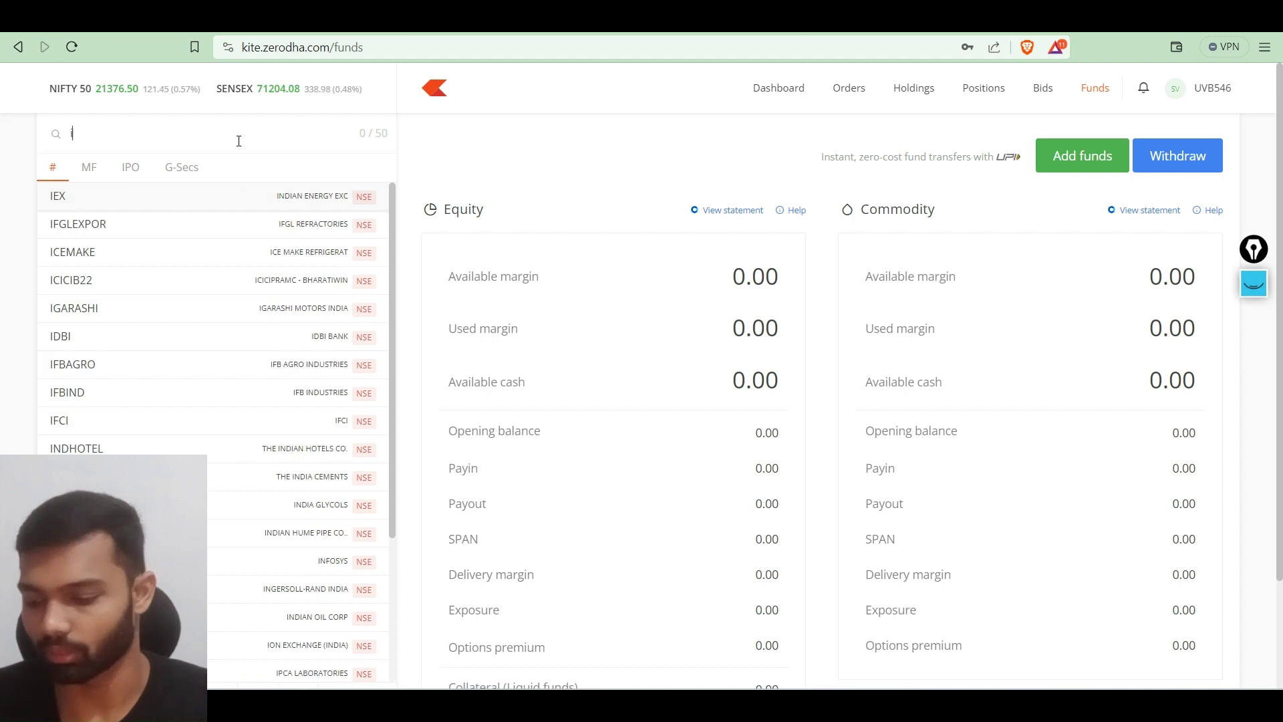
pyautogui.hotkey('ctrl', 'shift', 'p')
pyautogui.moveTo(98, 144); pyautogui.dragTo(148, 114)
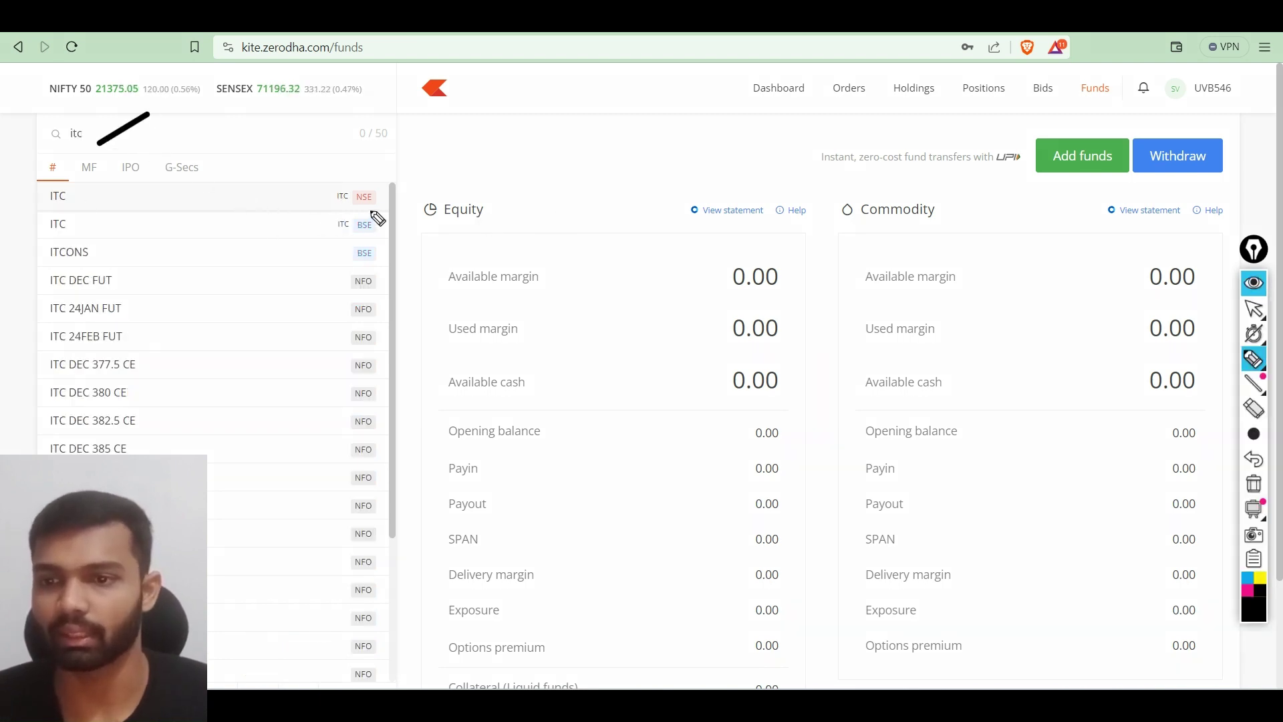
pyautogui.moveTo(376, 206); pyautogui.dragTo(399, 189)
pyautogui.moveTo(378, 234); pyautogui.dragTo(428, 199)
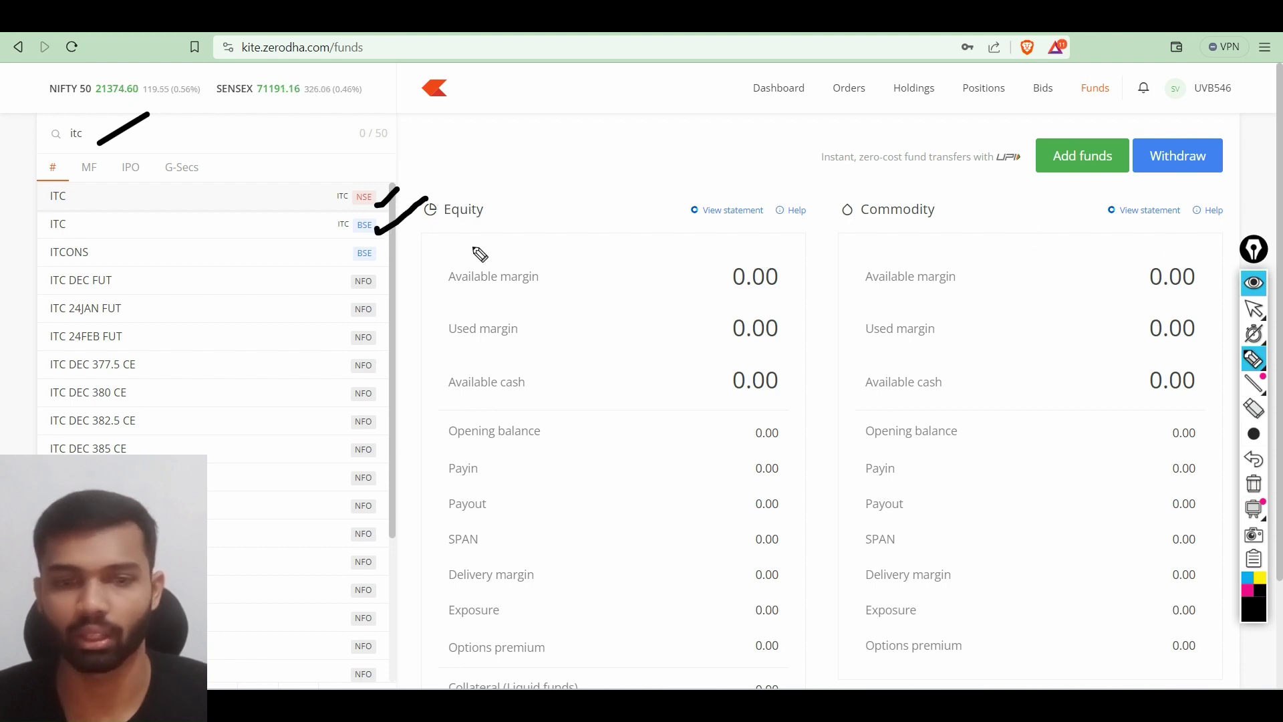
pyautogui.click(1255, 483)
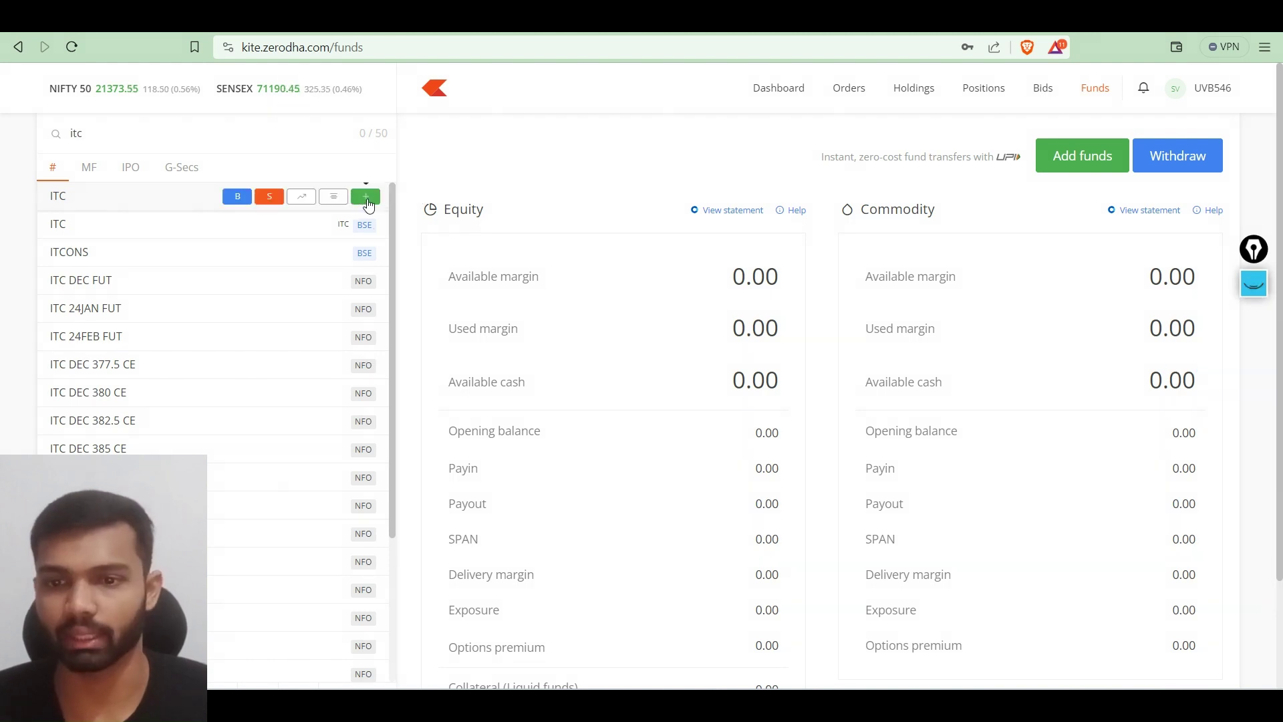
# Add ITC NSE to the watchlist and expand its market depth to 20 levels.
pyautogui.click(366, 198)
pyautogui.click(257, 179)
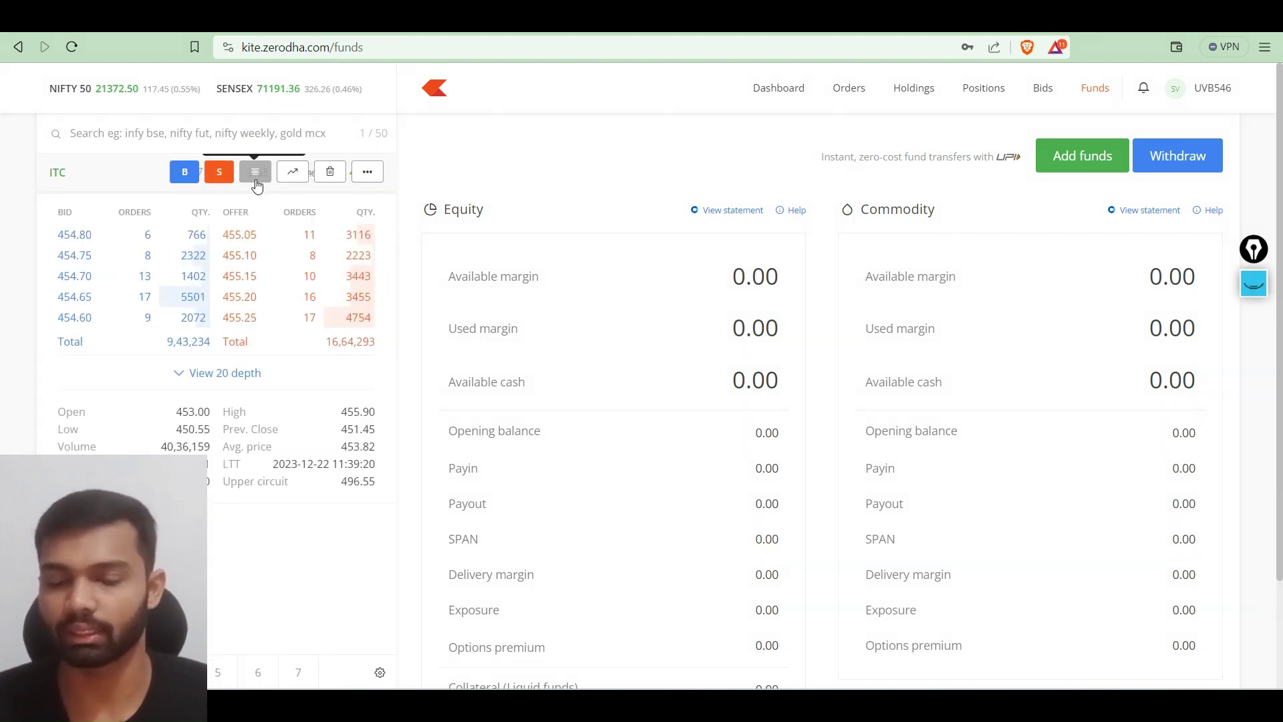
pyautogui.click(251, 381)
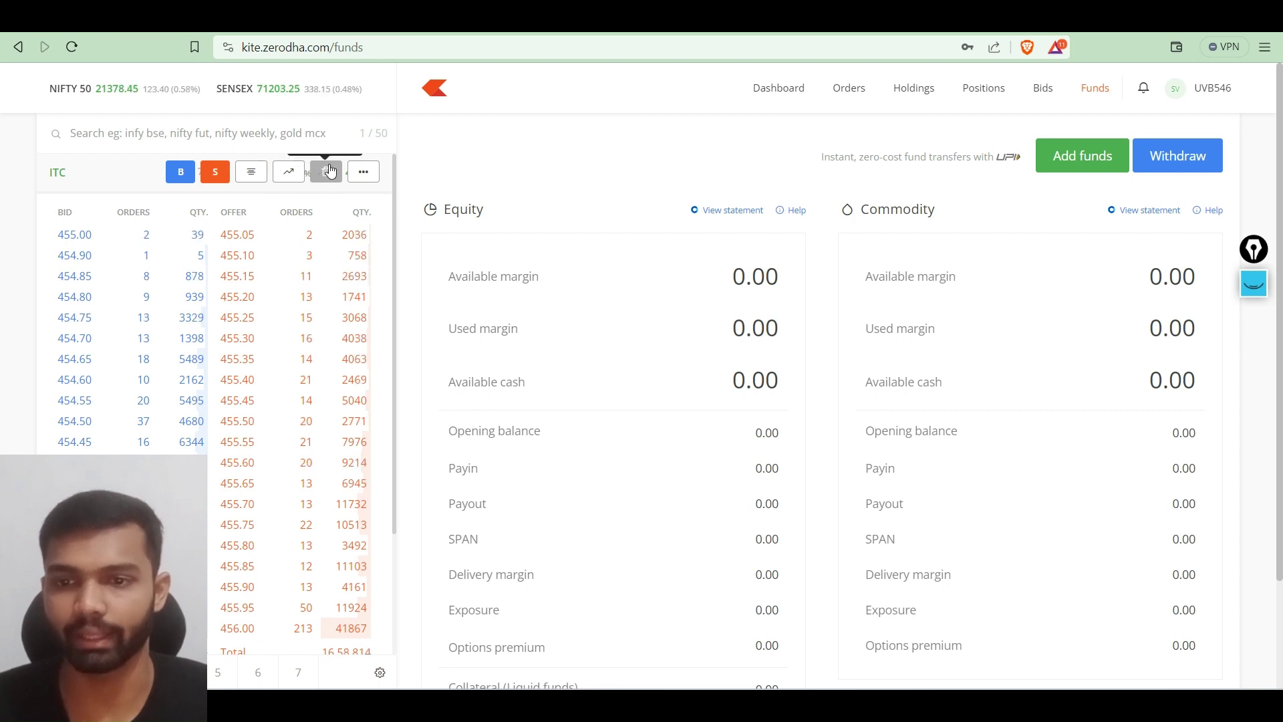
# Open an ITC buy window and highlight the BSE/NSE prices and the Regular, Cover, AMO, Iceberg varieties.
pyautogui.click(183, 176)
pyautogui.moveTo(636, 347); pyautogui.dragTo(715, 213)
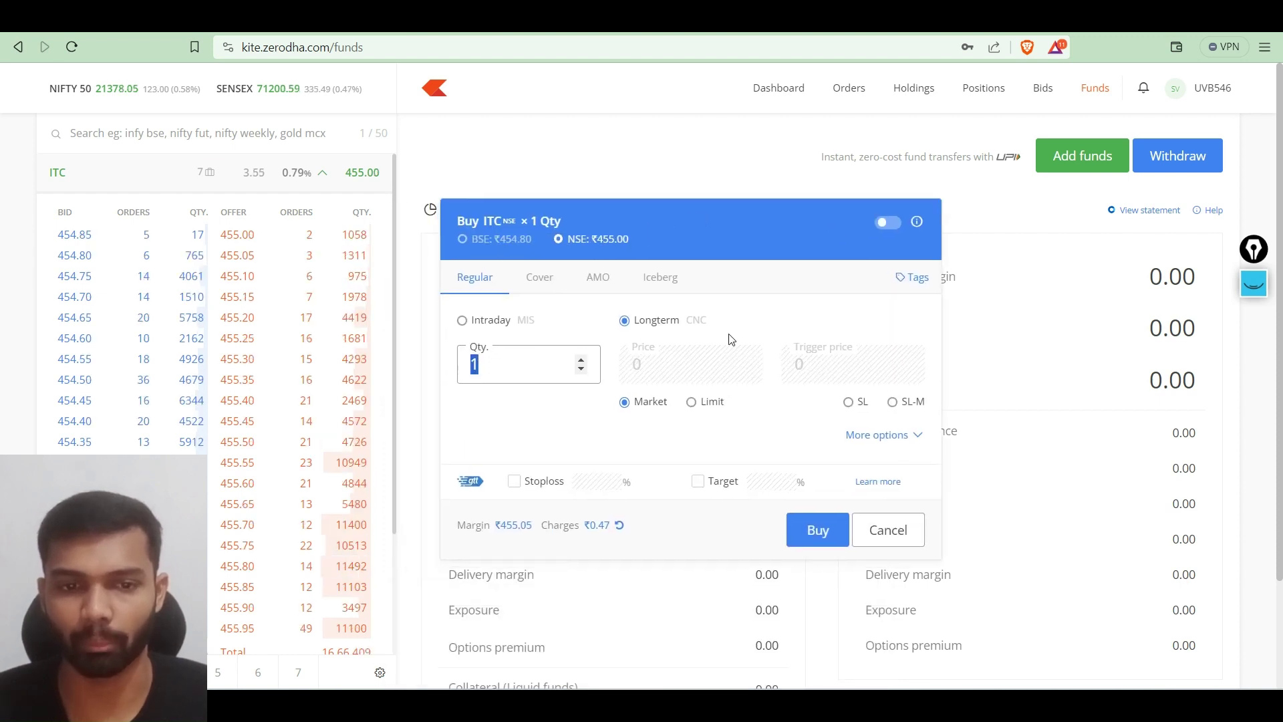
pyautogui.hotkey('ctrl', 'shift', 'h')
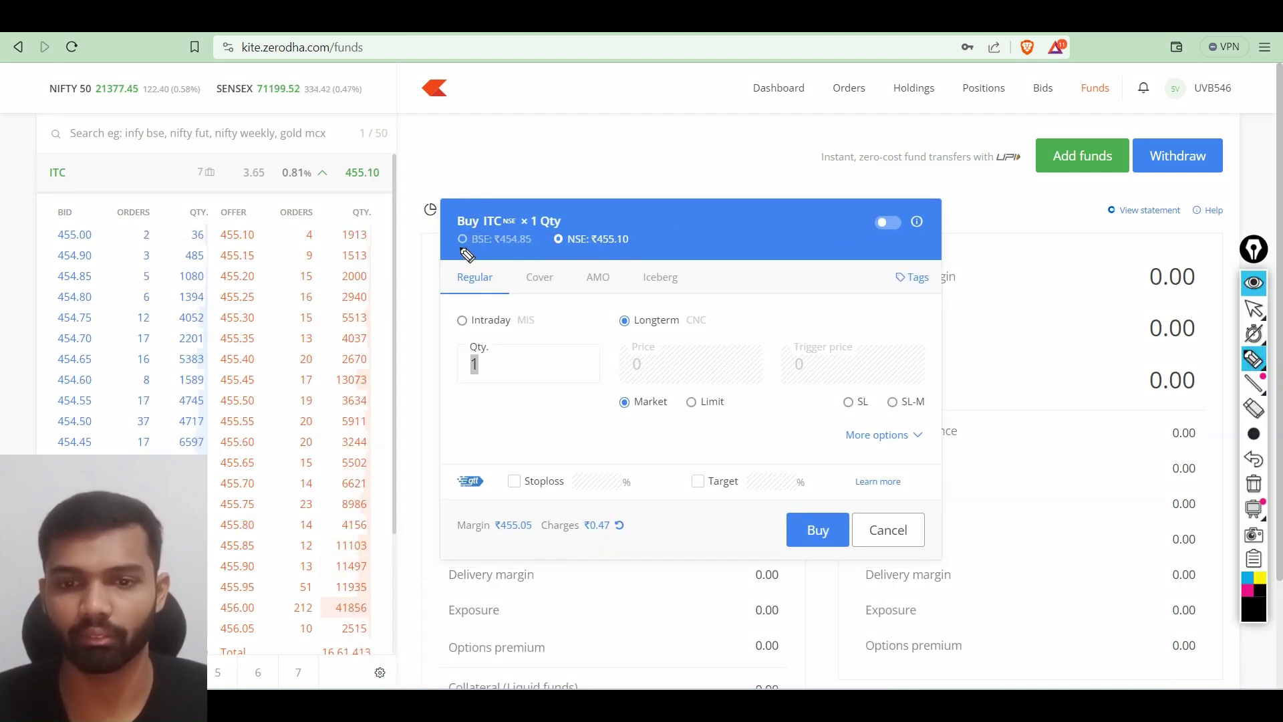
pyautogui.moveTo(458, 248)
pyautogui.mouseDown()
pyautogui.moveTo(500, 230)
pyautogui.moveTo(628, 248)
pyautogui.mouseUp()
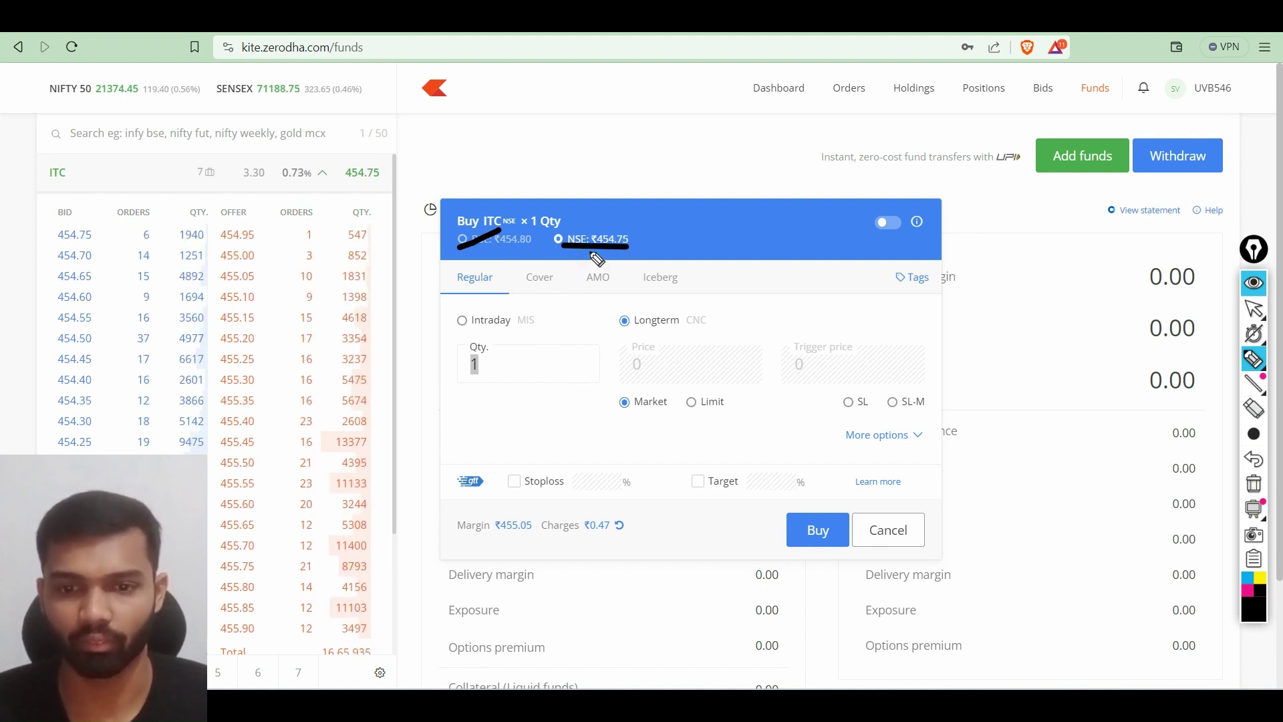
pyautogui.moveTo(475, 292)
pyautogui.mouseDown()
pyautogui.moveTo(638, 273)
pyautogui.moveTo(688, 283)
pyautogui.mouseUp()
pyautogui.moveTo(538, 281); pyautogui.dragTo(708, 281)
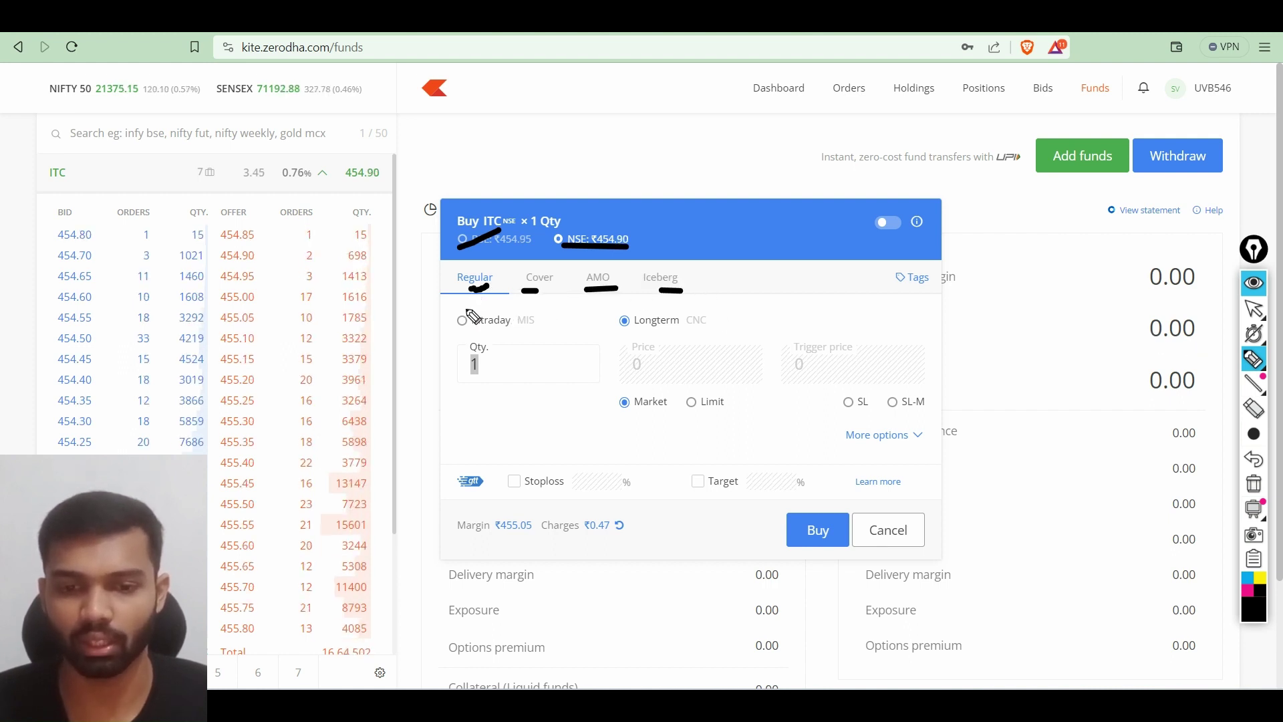
# Mark Intraday, Price, Longterm, the required margin, Qty and Market, and point to Buy.
pyautogui.moveTo(471, 336); pyautogui.dragTo(453, 346)
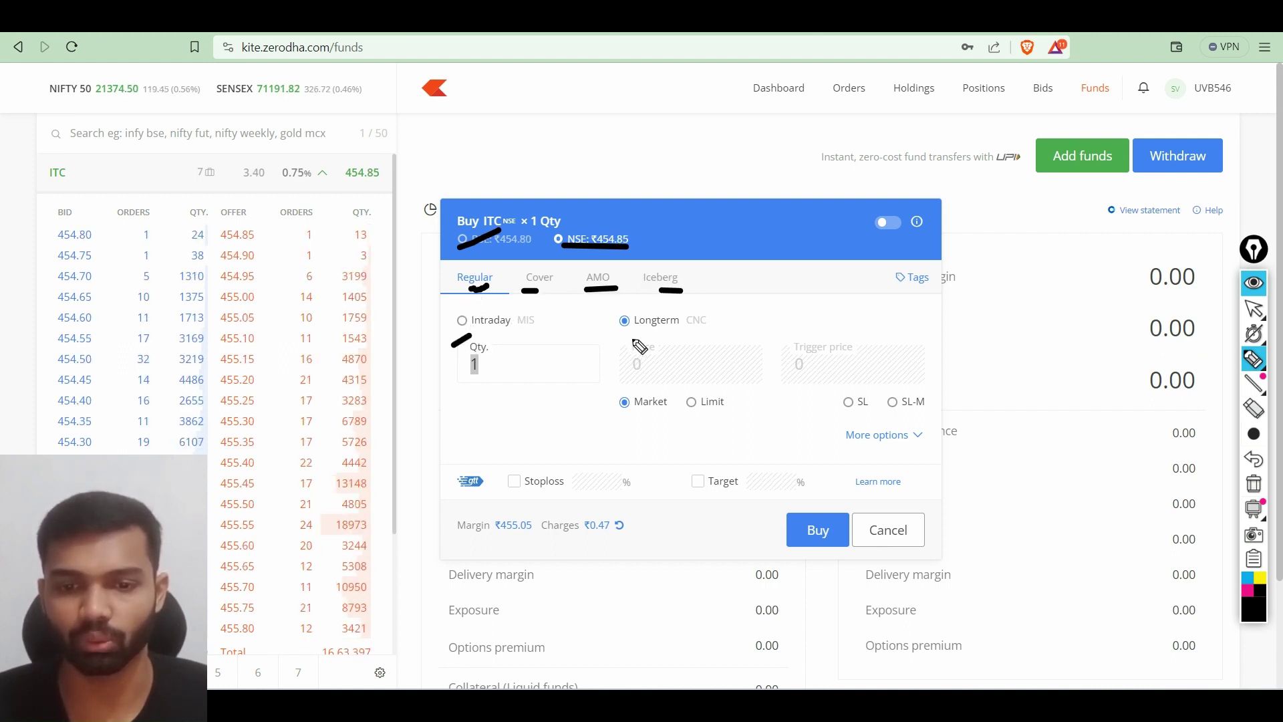
pyautogui.moveTo(617, 337); pyautogui.dragTo(639, 339)
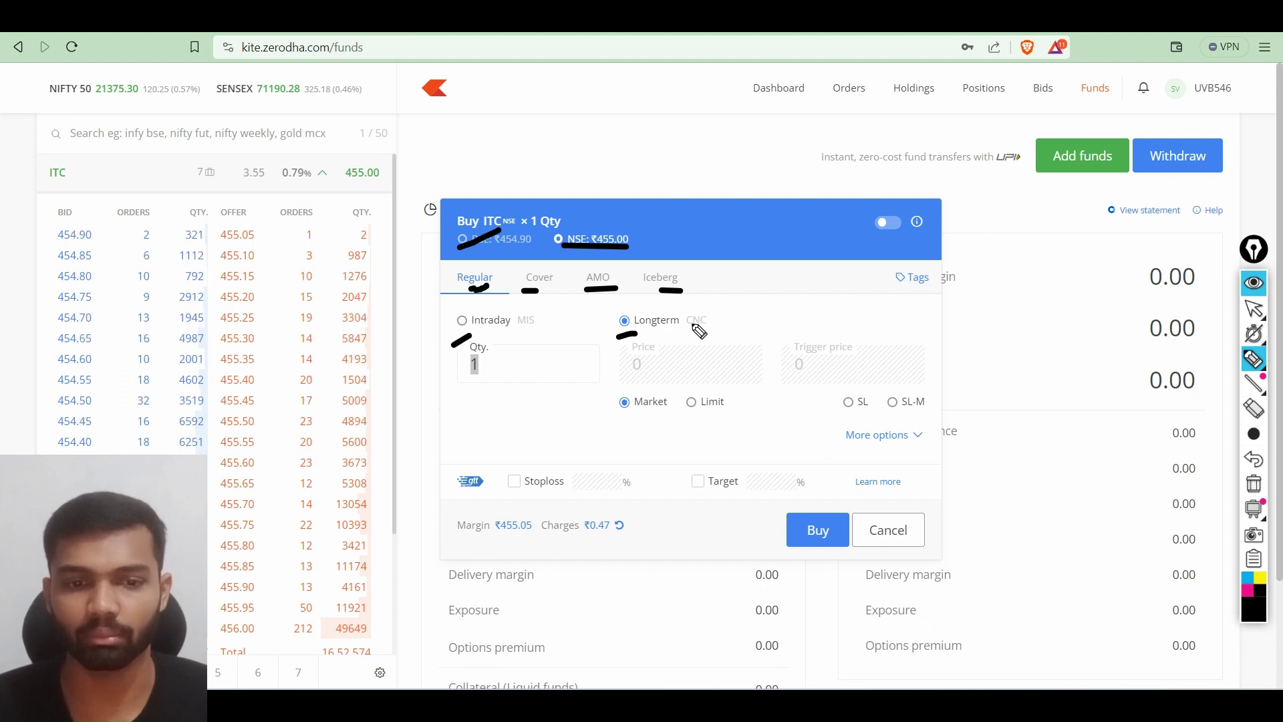
pyautogui.moveTo(688, 326); pyautogui.dragTo(710, 326)
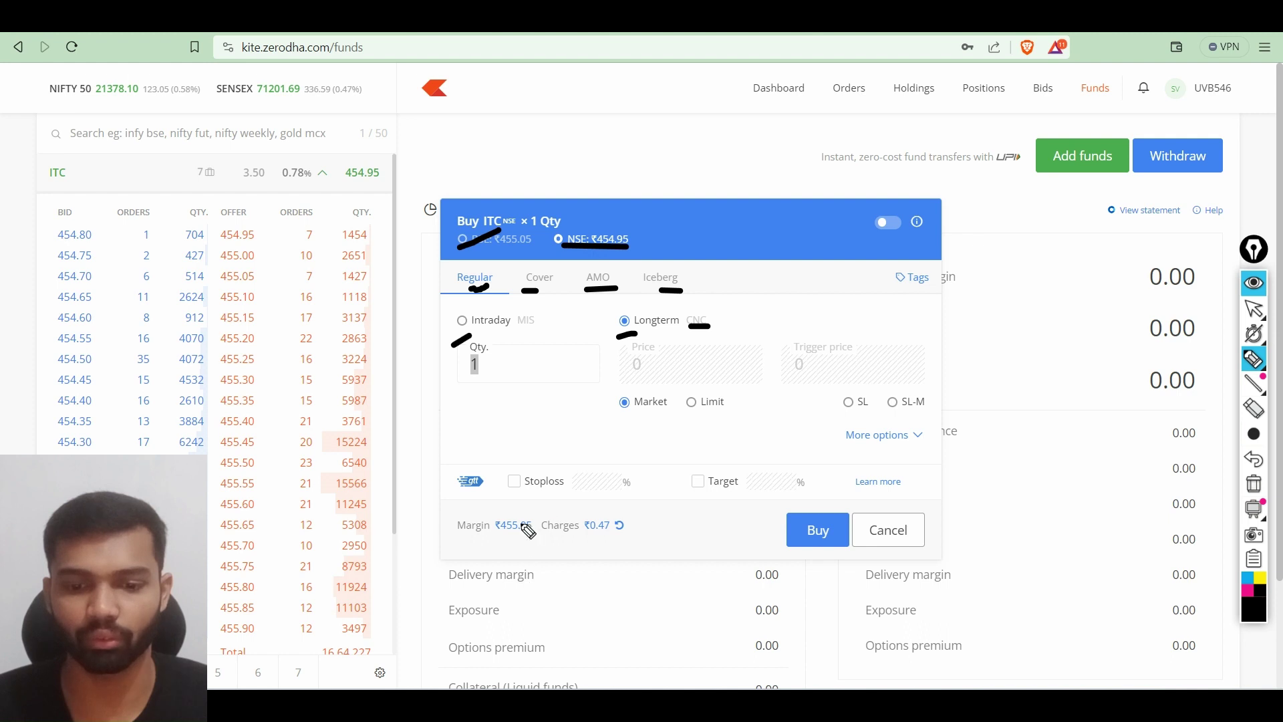
pyautogui.moveTo(471, 537); pyautogui.dragTo(535, 529)
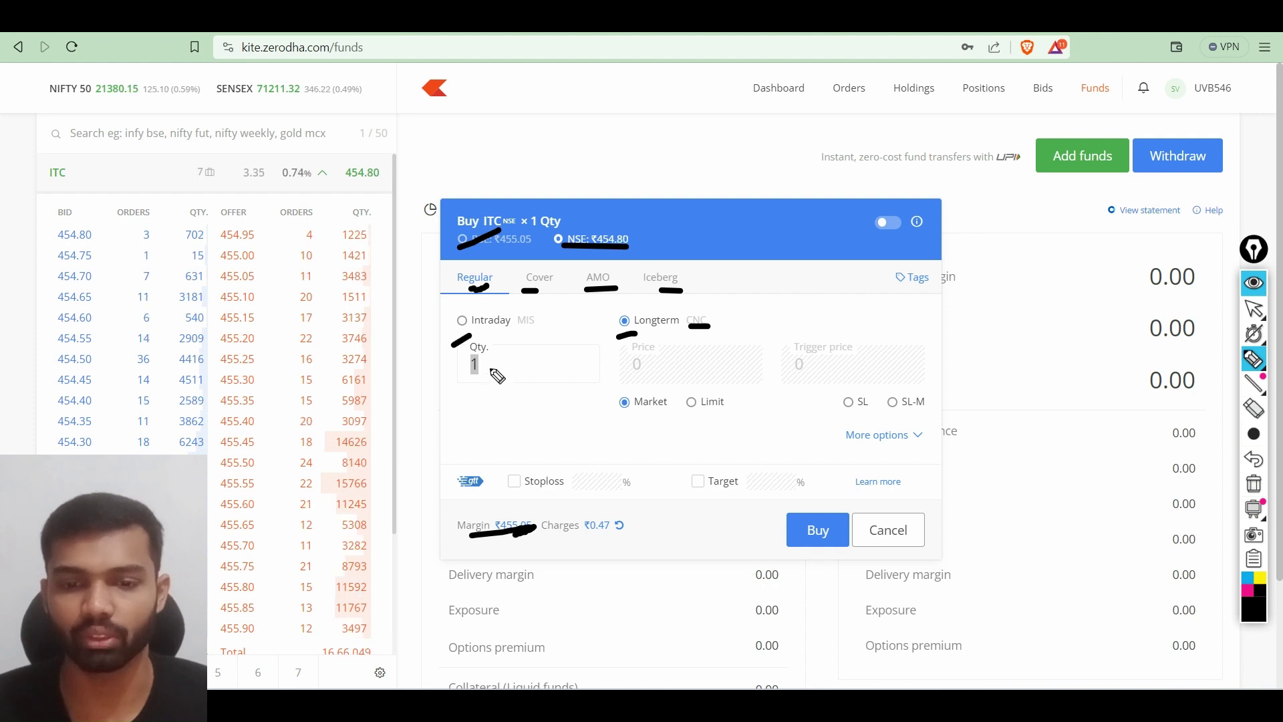
pyautogui.moveTo(472, 393); pyautogui.dragTo(488, 386)
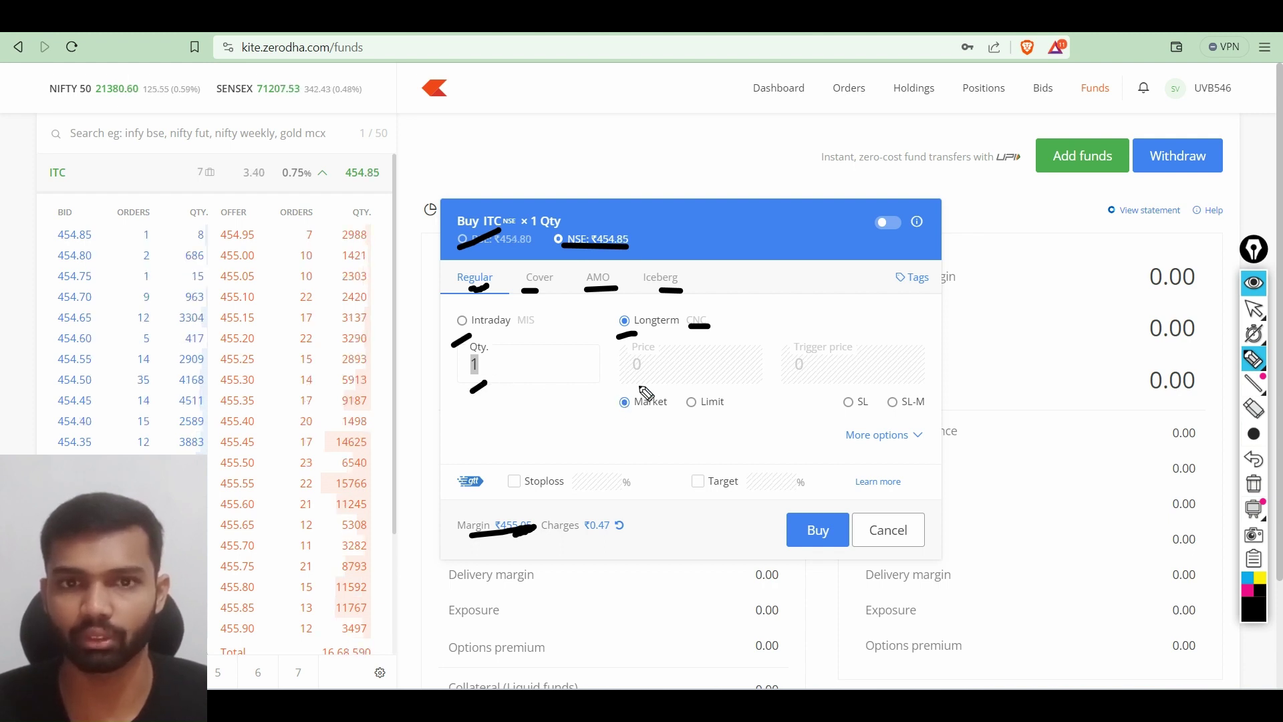
pyautogui.moveTo(621, 415); pyautogui.dragTo(699, 415)
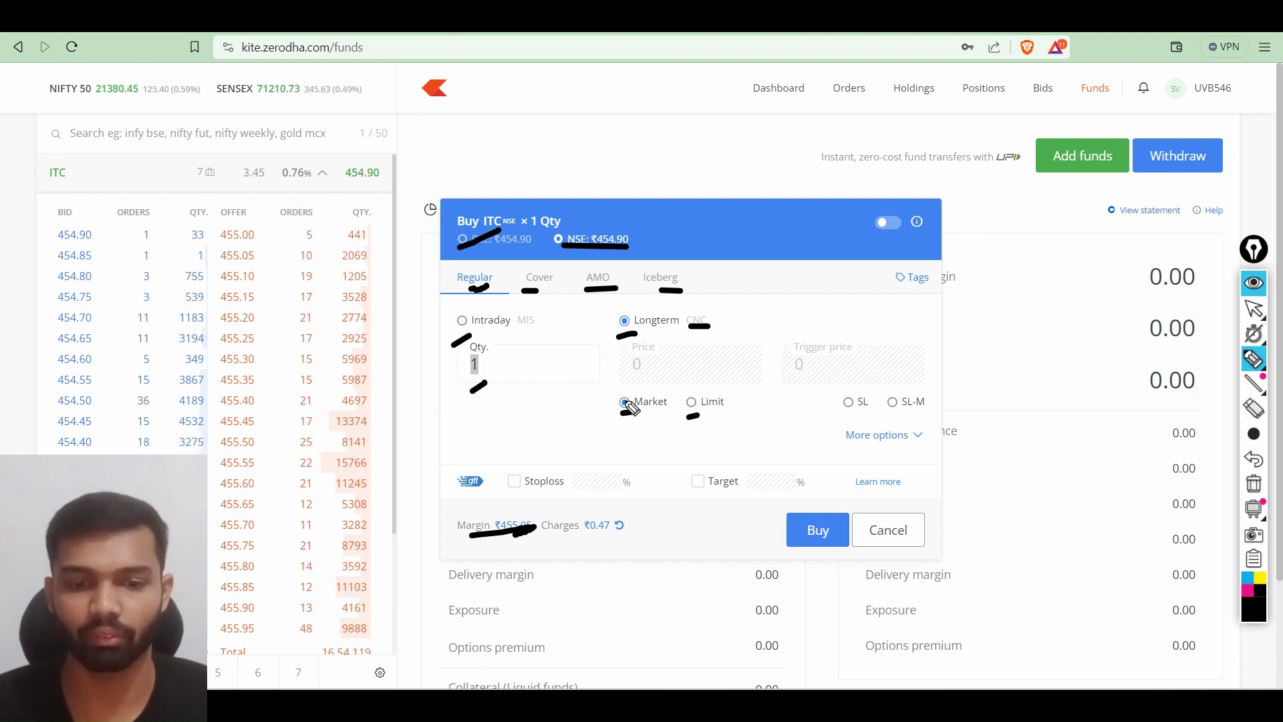
pyautogui.click(825, 533)
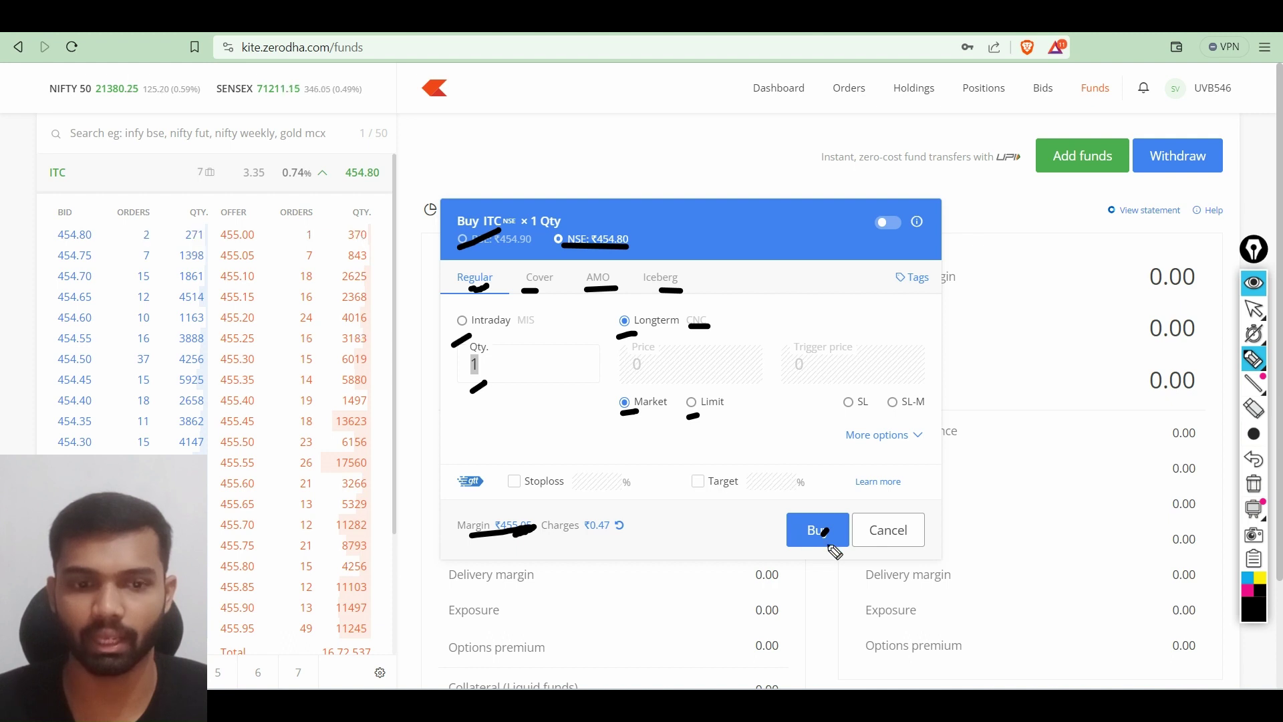
# Switch the ITC buy order to Limit with a price of 453.
pyautogui.click(691, 401)
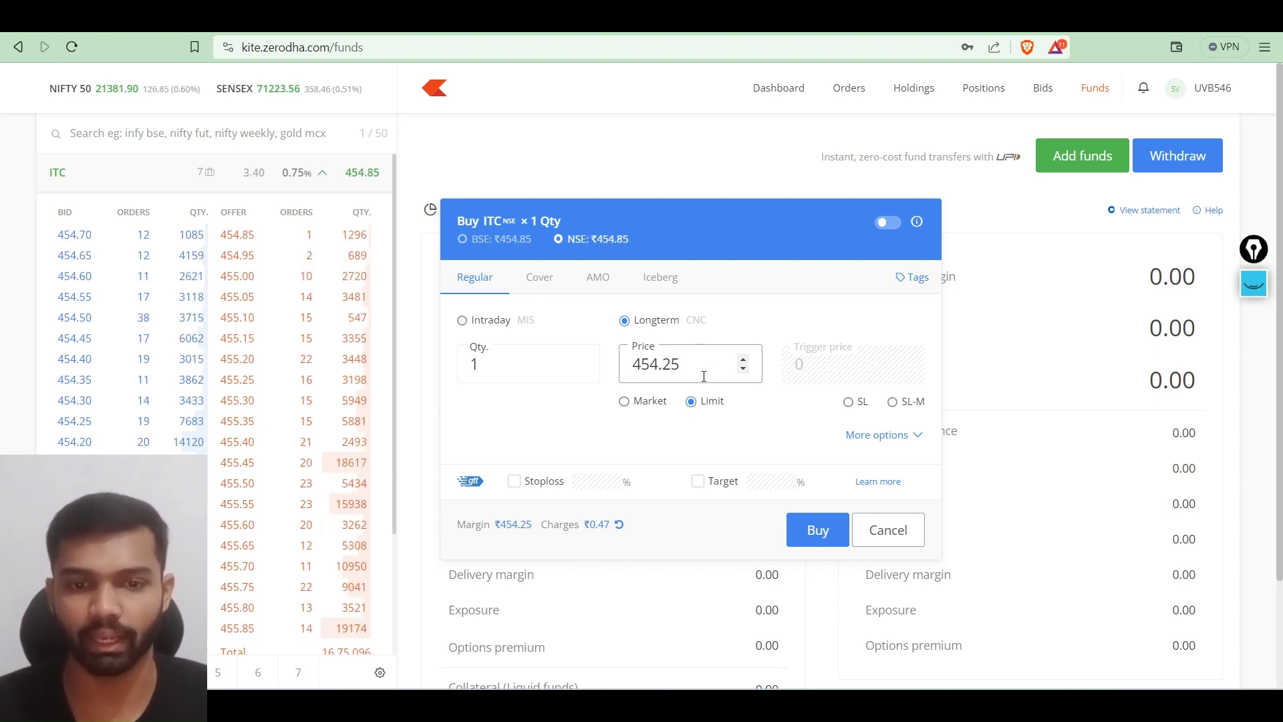
pyautogui.press('BackSpace')
pyautogui.press('BackSpace')
pyautogui.press('BackSpace')
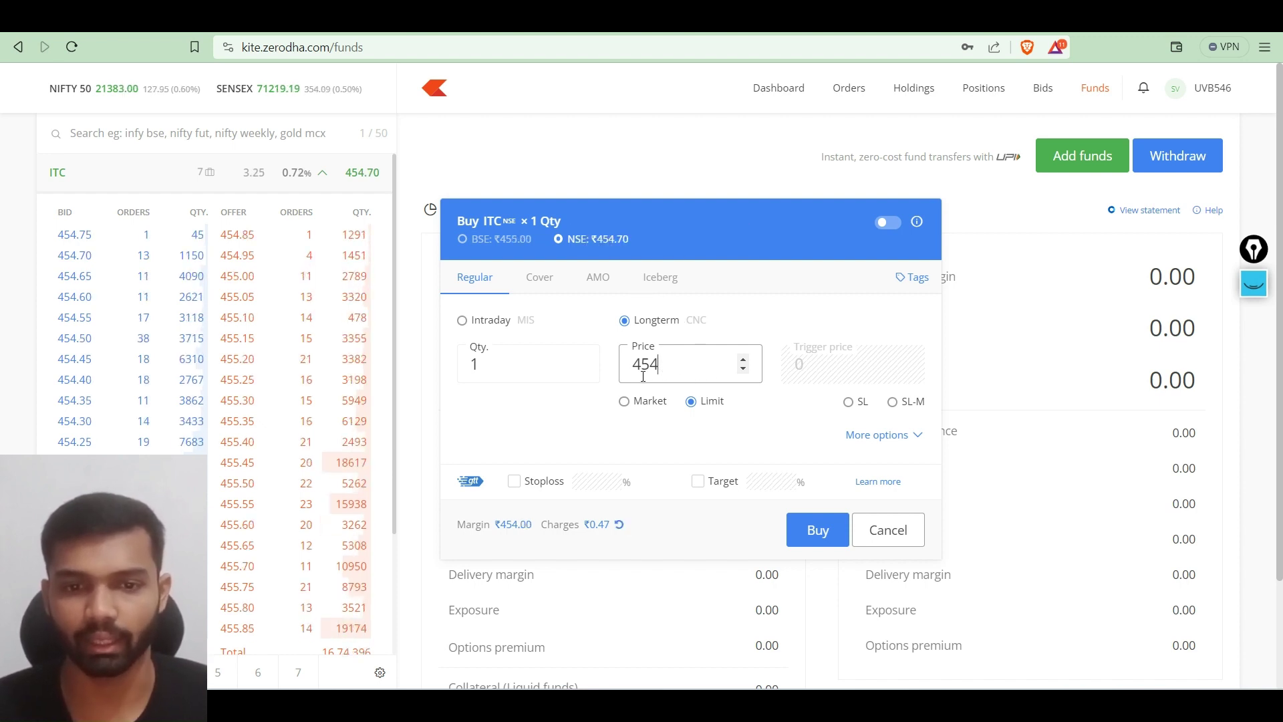
pyautogui.press('BackSpace')
pyautogui.write('3')
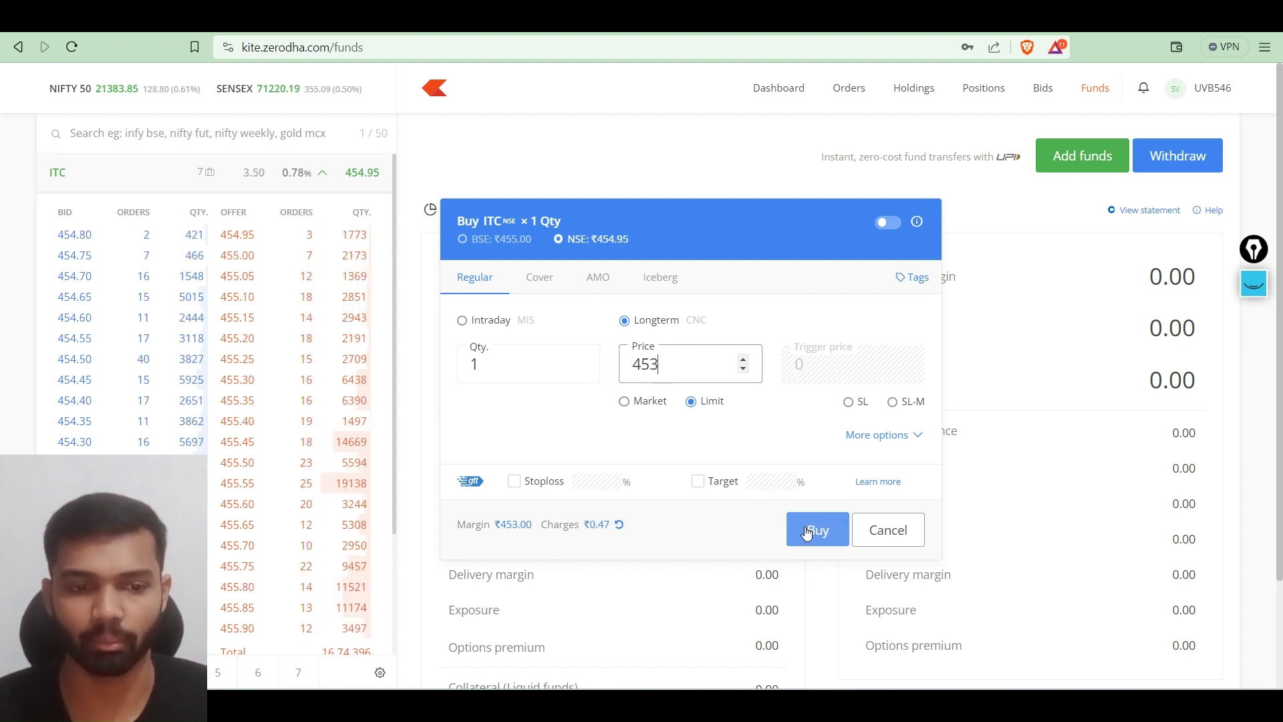
# Try Stoploss and a 5% Target, remove them, then cancel the order and return to Holdings.
pyautogui.click(514, 482)
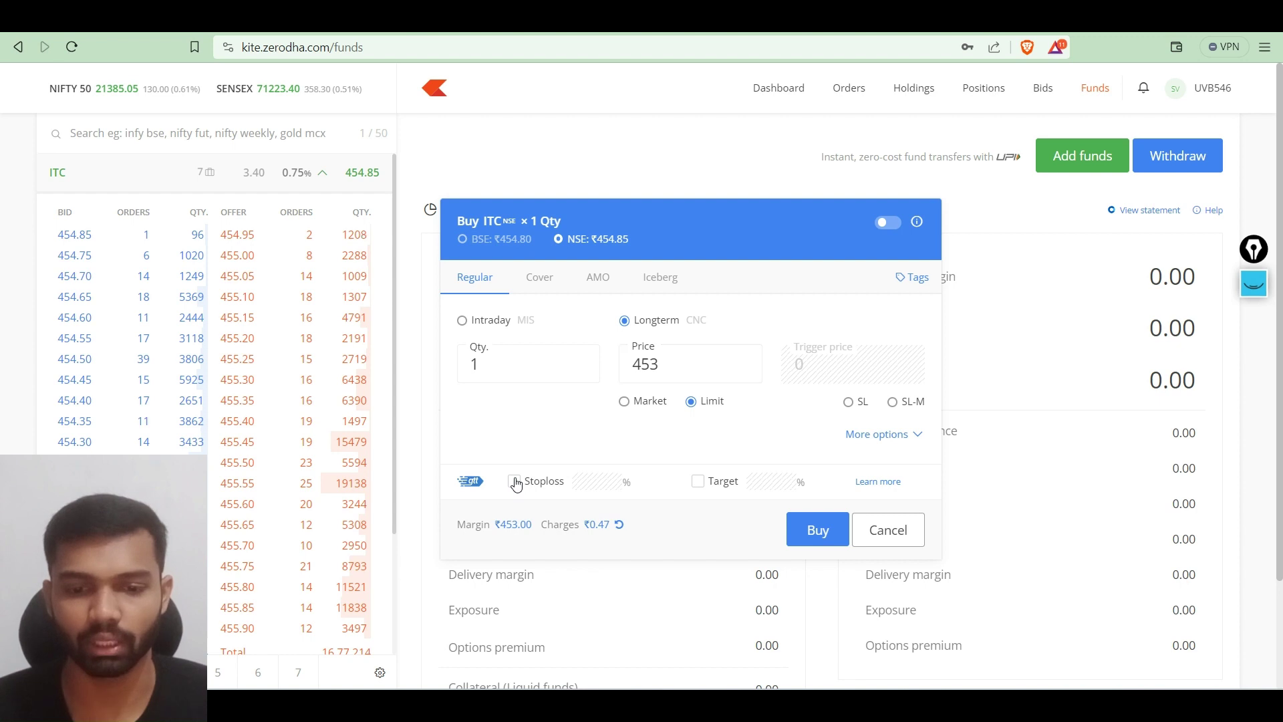
pyautogui.click(698, 481)
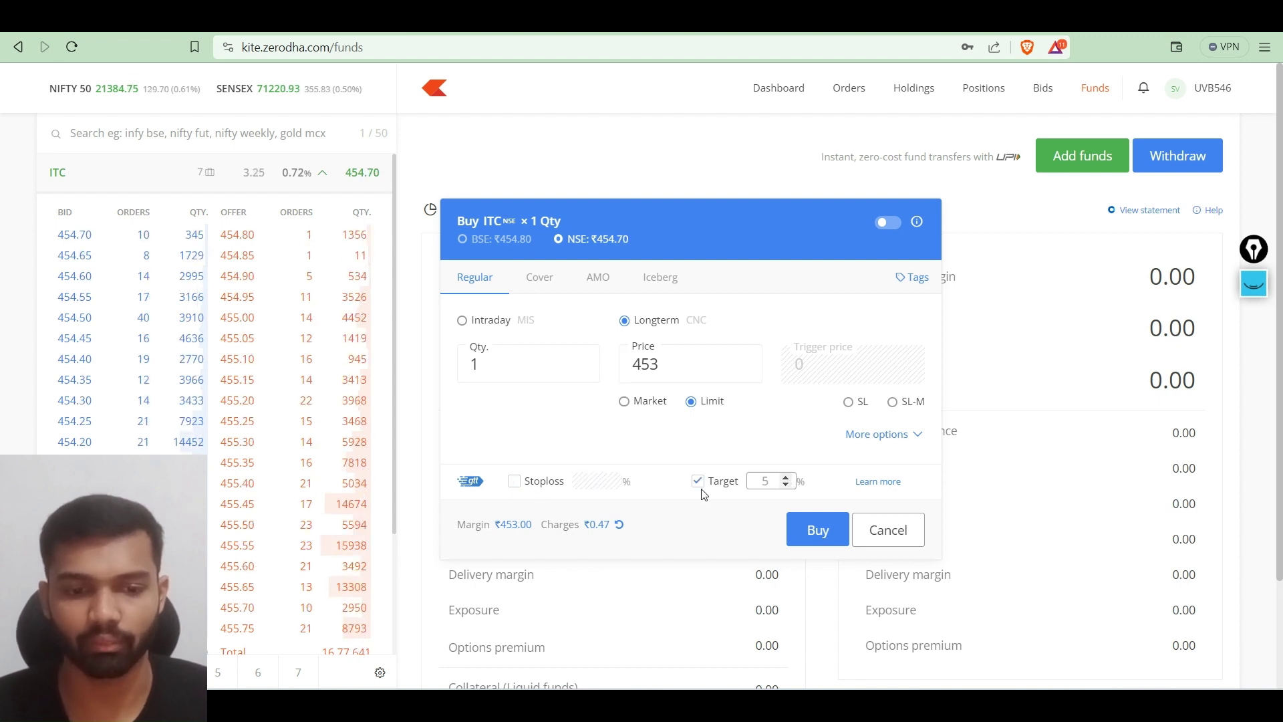
pyautogui.click(787, 478)
pyautogui.click(787, 478)
pyautogui.click(787, 478)
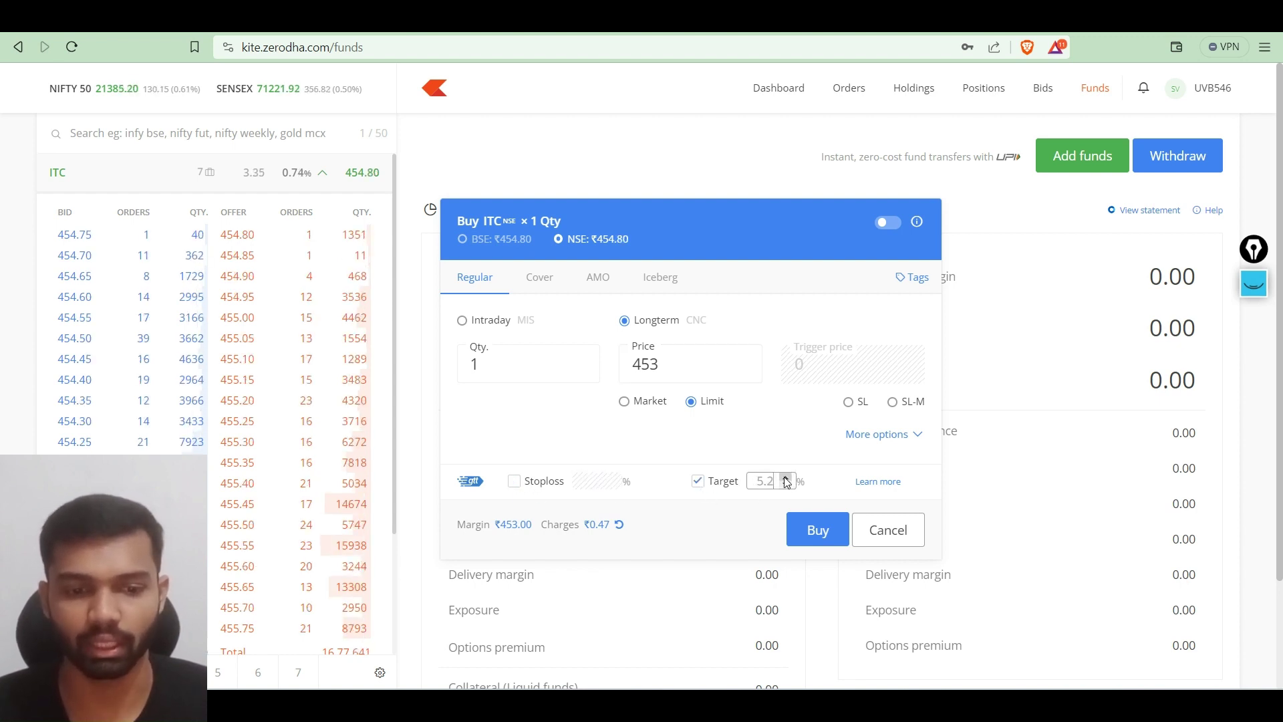
pyautogui.click(816, 531)
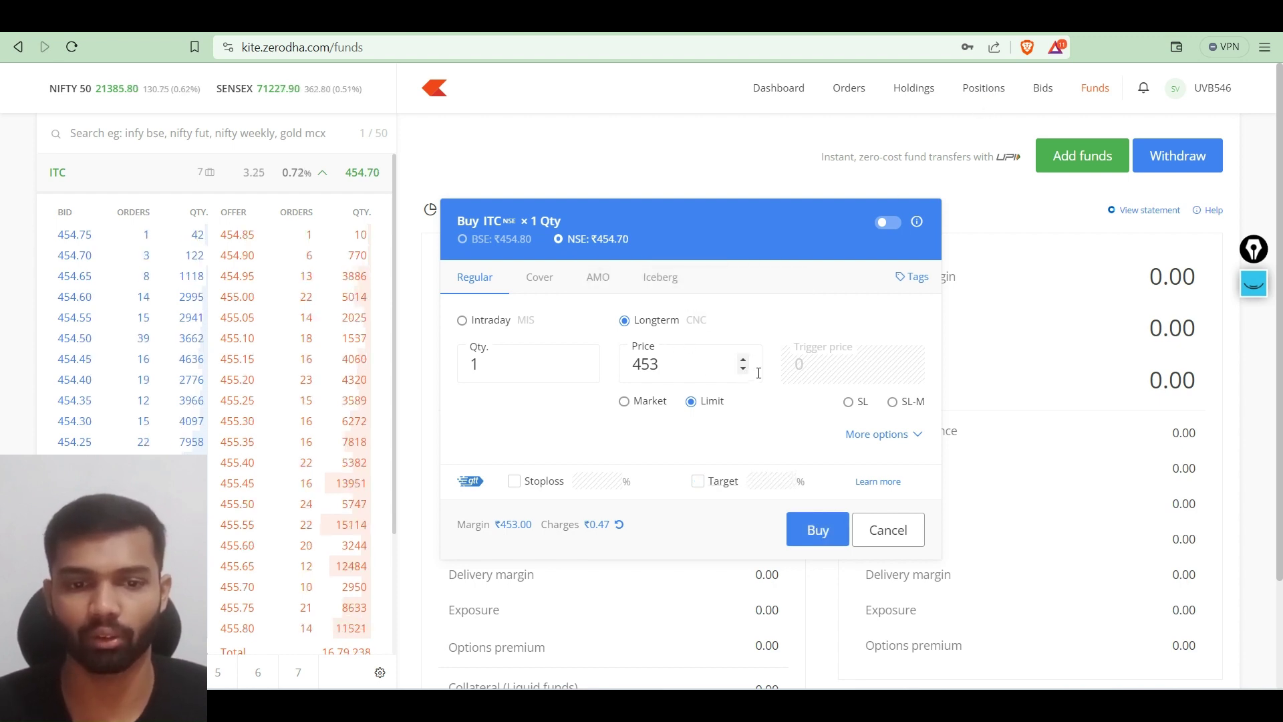
pyautogui.click(888, 530)
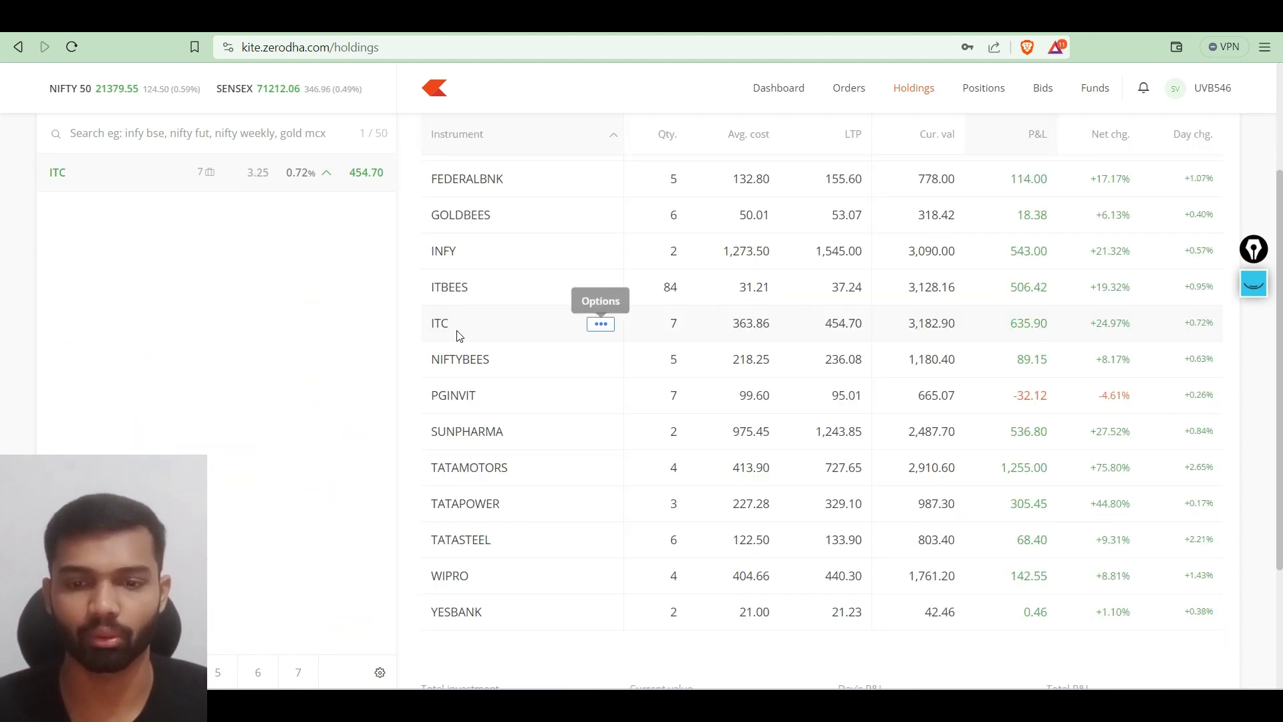
# Exit the ITC holding with a Sell order for quantity 1, reaching the CDSL authorisation prompt.
pyautogui.click(598, 325)
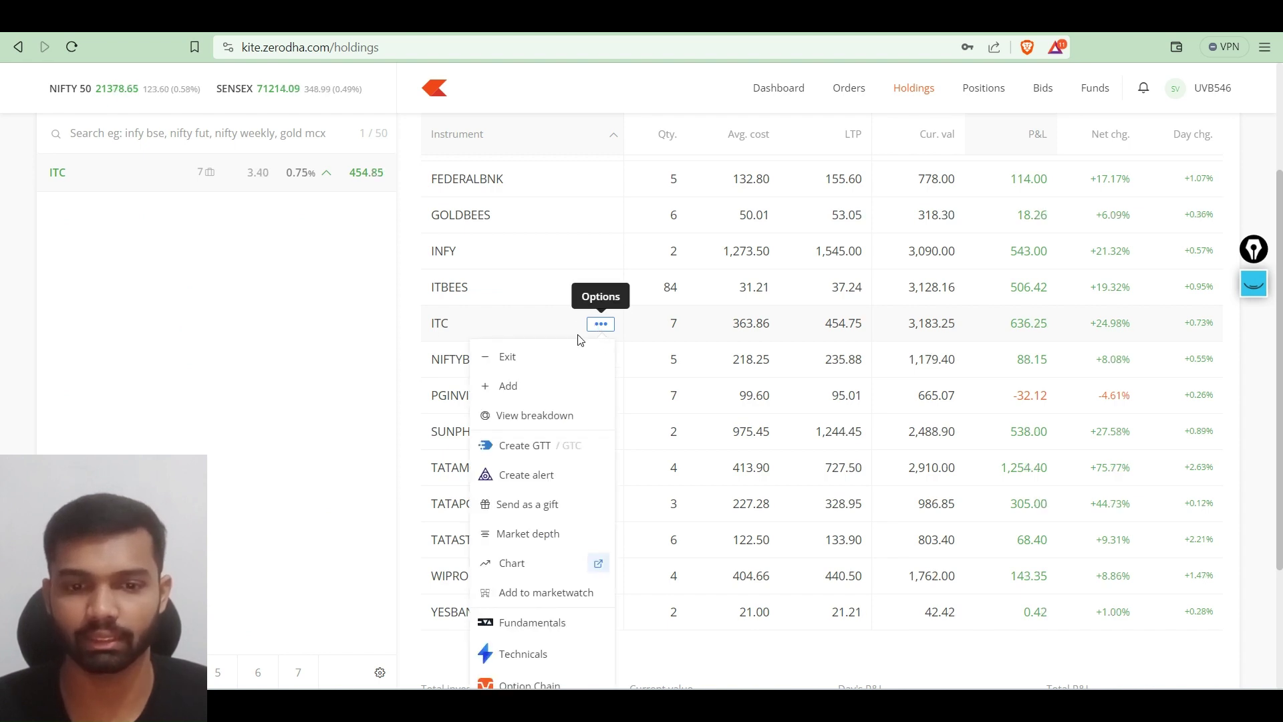
pyautogui.click(539, 362)
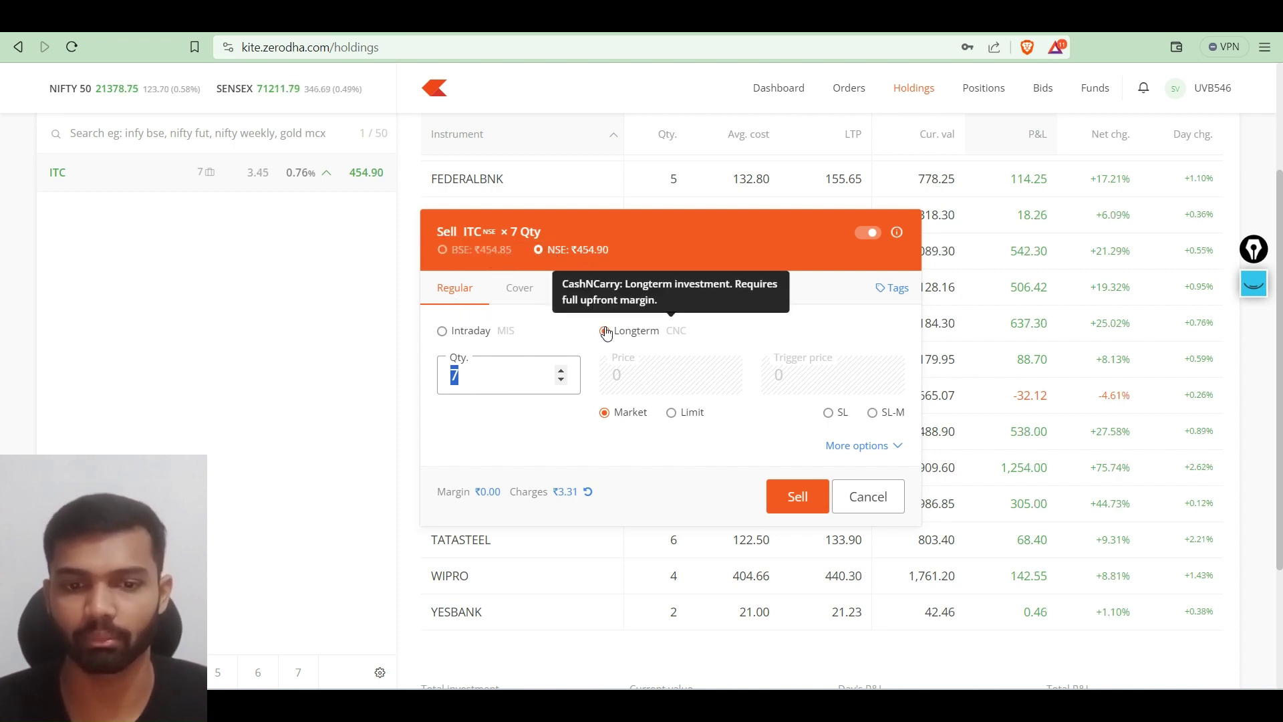
pyautogui.write('1')
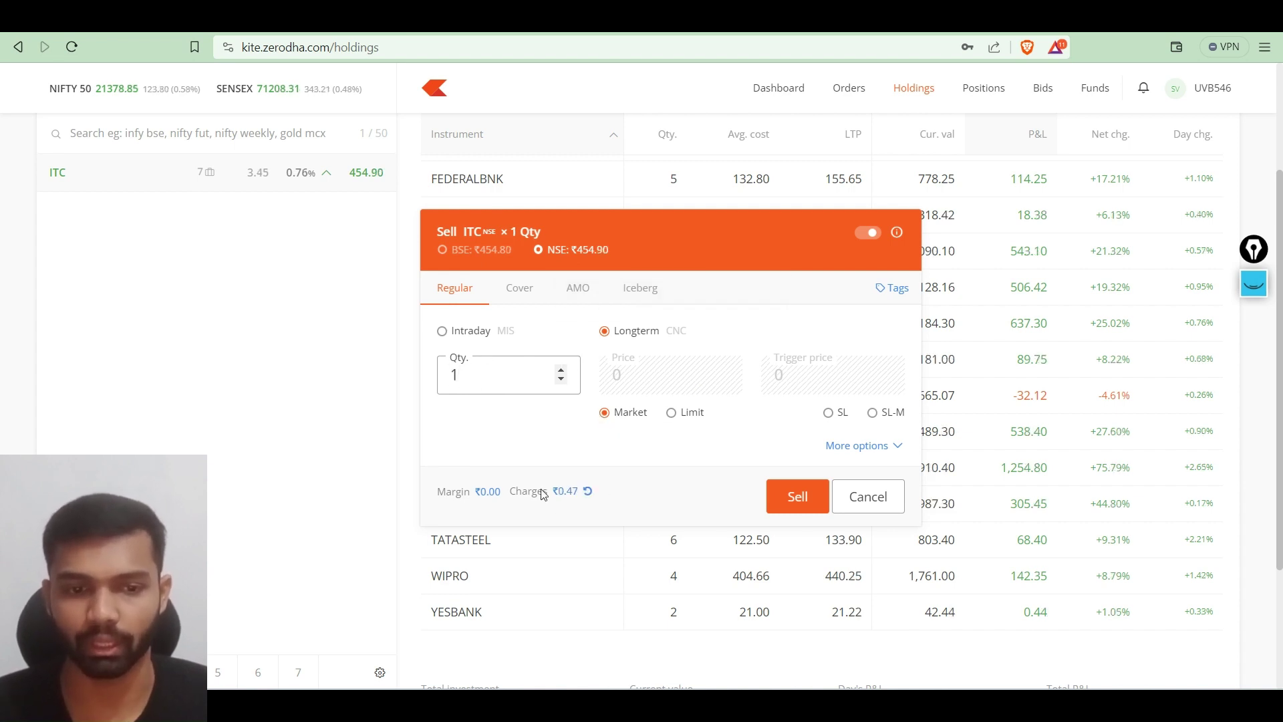
pyautogui.click(802, 491)
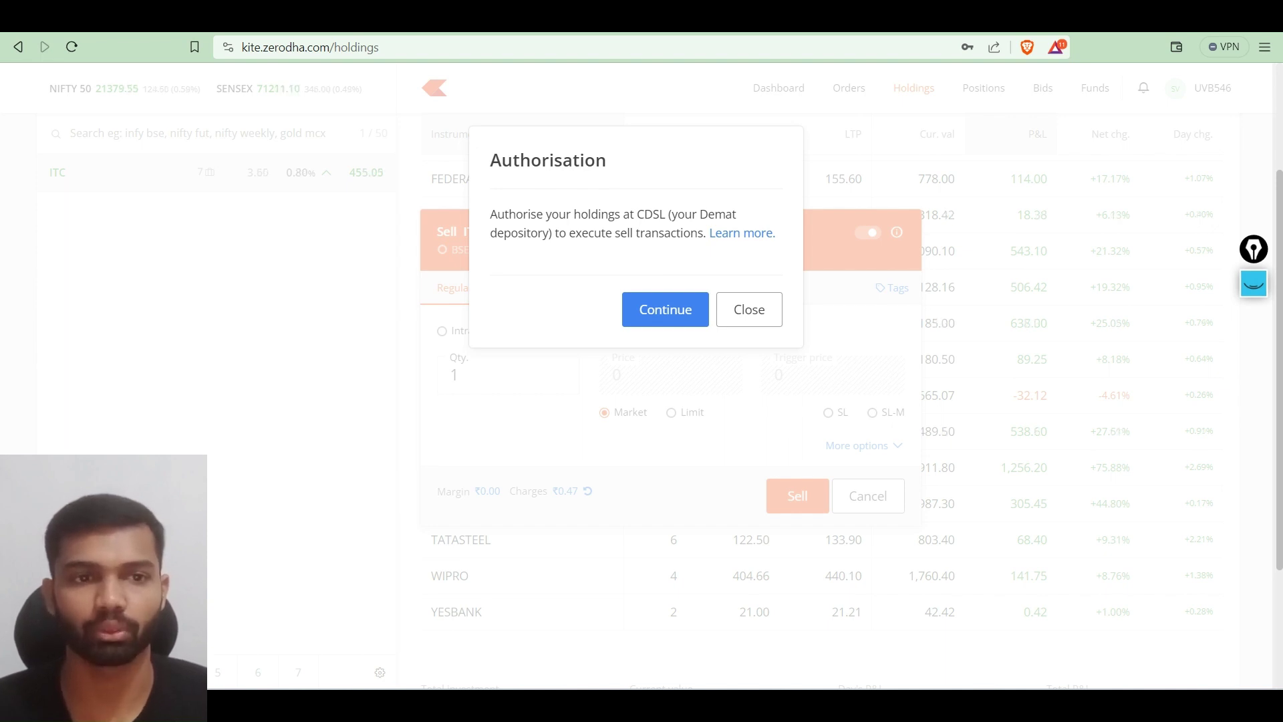
pyautogui.hotkey('ctrl', 'Tab')
# On the Miro diagram, circle Investor and Zerodha broker, arrow them to Depositories, underline CDSL.
pyautogui.moveTo(632, 538)
pyautogui.mouseDown()
pyautogui.moveTo(705, 516)
pyautogui.moveTo(681, 491)
pyautogui.moveTo(677, 453)
pyautogui.moveTo(690, 476)
pyautogui.mouseUp()
pyautogui.moveTo(702, 524)
pyautogui.mouseDown()
pyautogui.moveTo(722, 538)
pyautogui.moveTo(865, 367)
pyautogui.moveTo(896, 361)
pyautogui.moveTo(876, 374)
pyautogui.mouseUp()
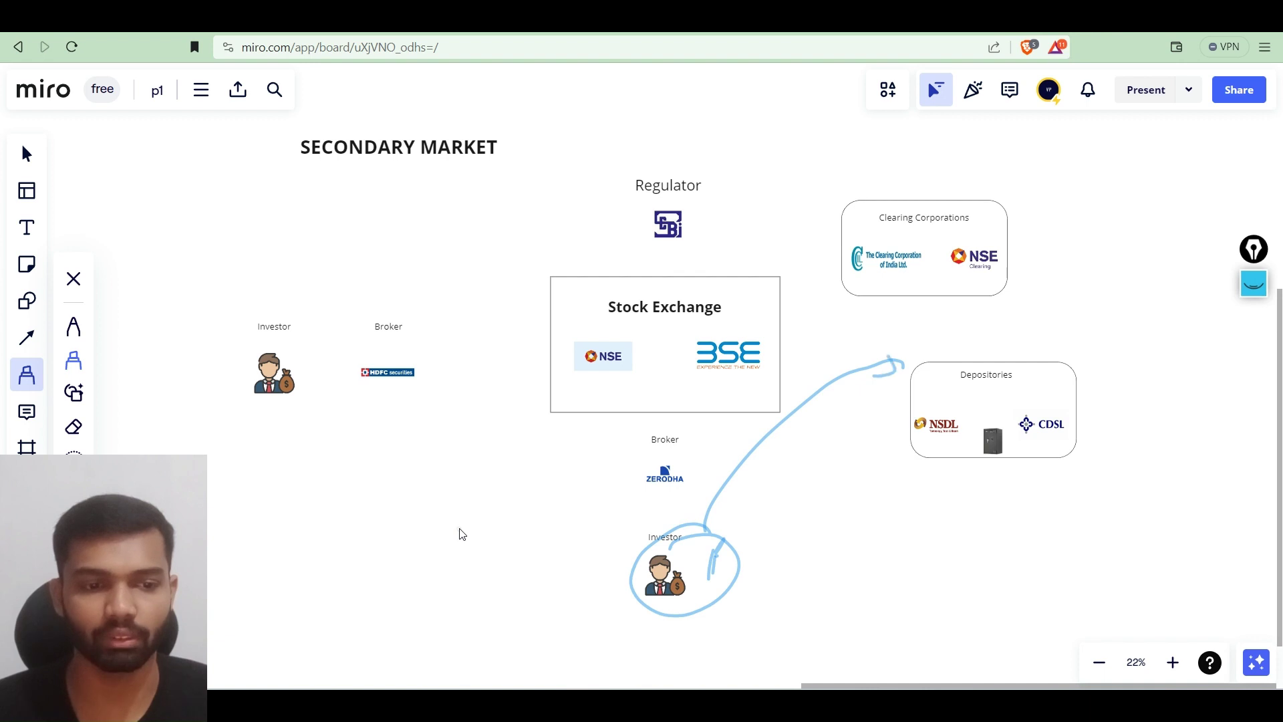
pyautogui.moveTo(1028, 438); pyautogui.dragTo(1072, 423)
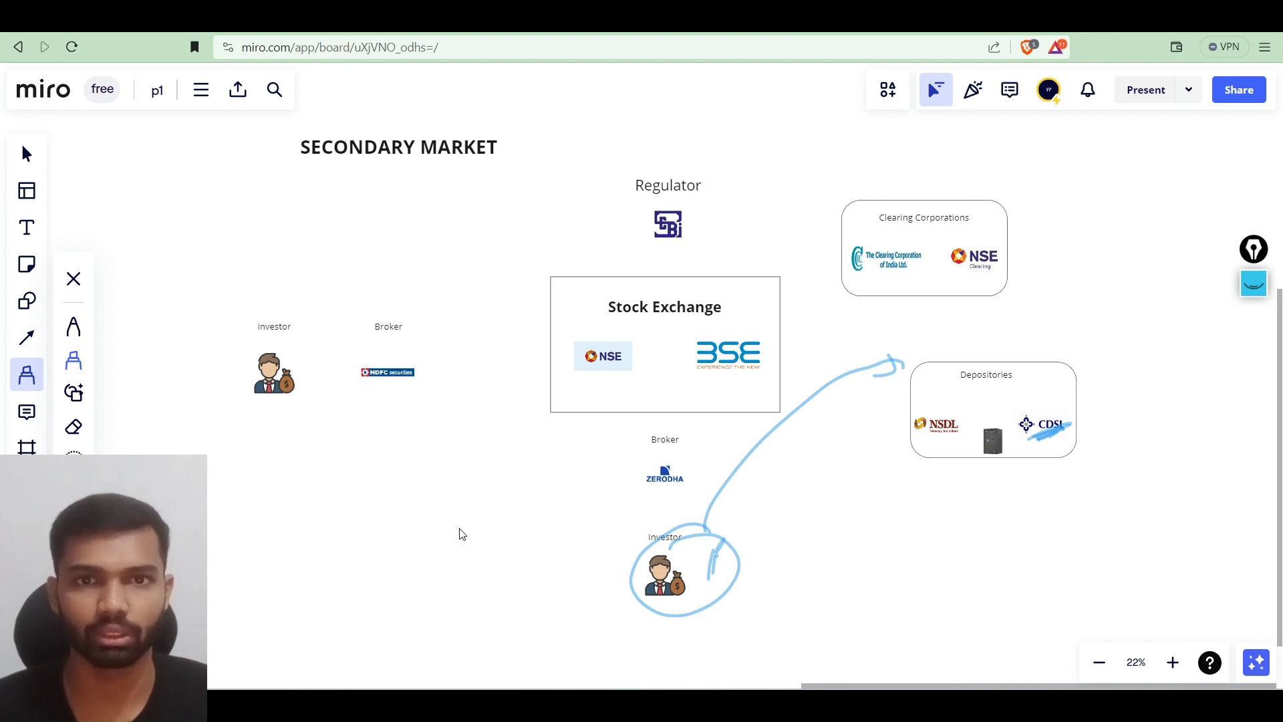
pyautogui.moveTo(672, 427)
pyautogui.mouseDown()
pyautogui.moveTo(717, 461)
pyautogui.moveTo(695, 443)
pyautogui.moveTo(738, 418)
pyautogui.moveTo(892, 359)
pyautogui.moveTo(883, 378)
pyautogui.mouseUp()
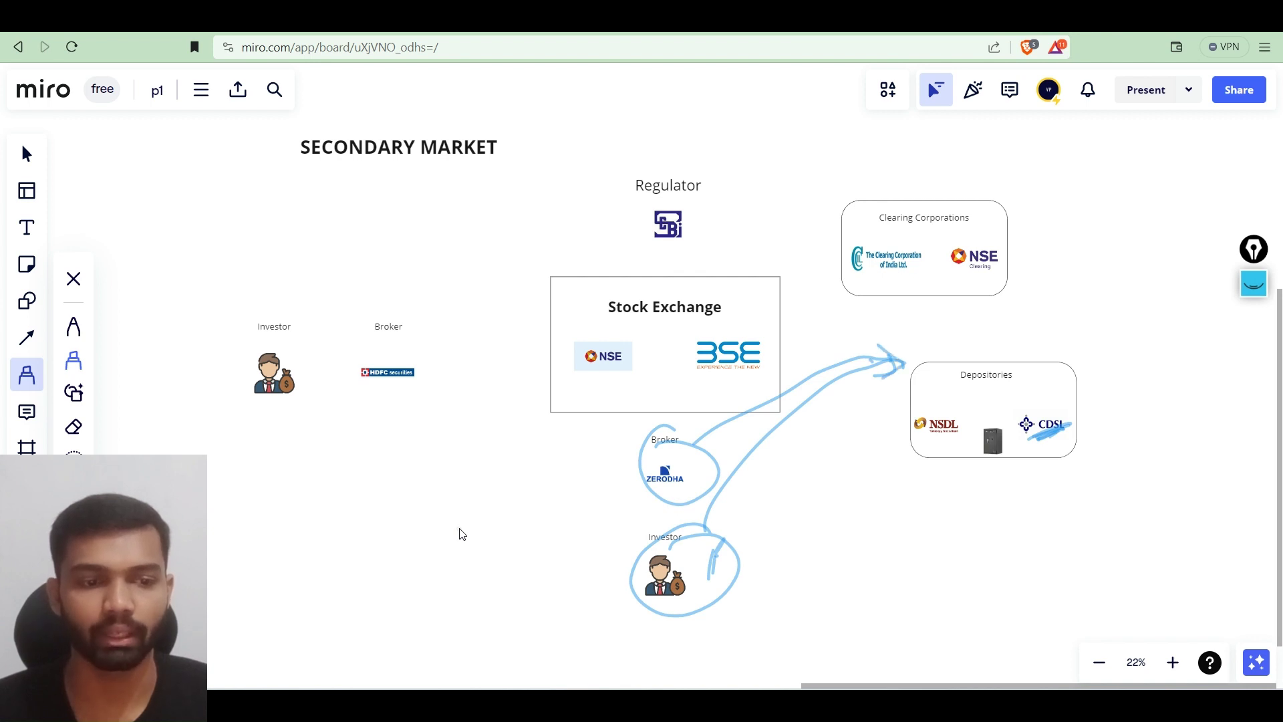
pyautogui.moveTo(1055, 273)
pyautogui.mouseDown()
pyautogui.moveTo(1039, 315)
pyautogui.moveTo(1096, 299)
pyautogui.mouseUp()
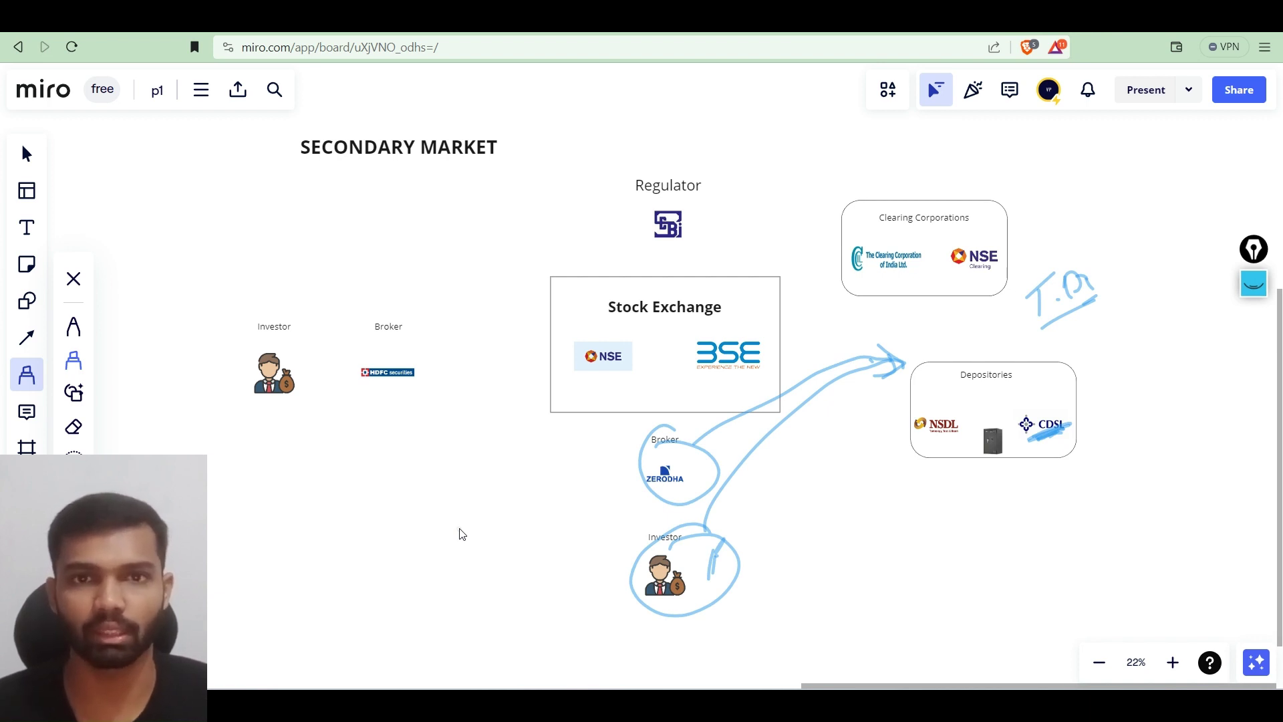
pyautogui.hotkey('ctrl', 'Tab')
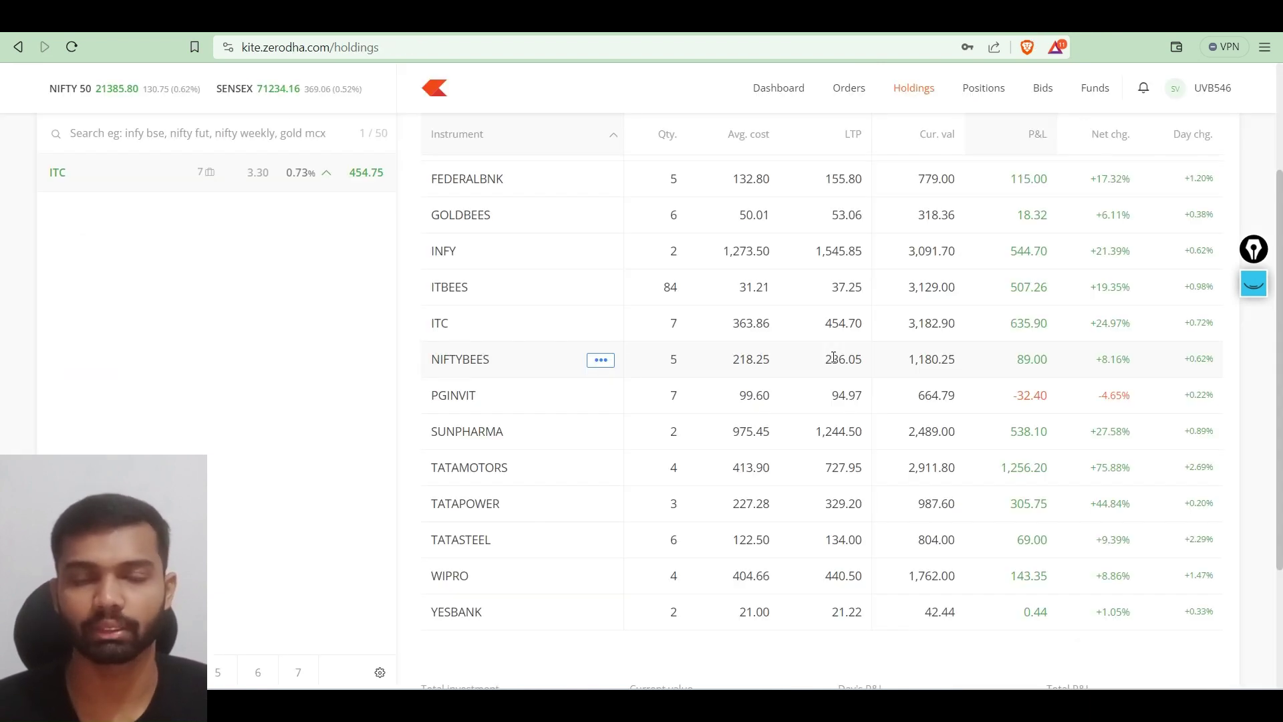